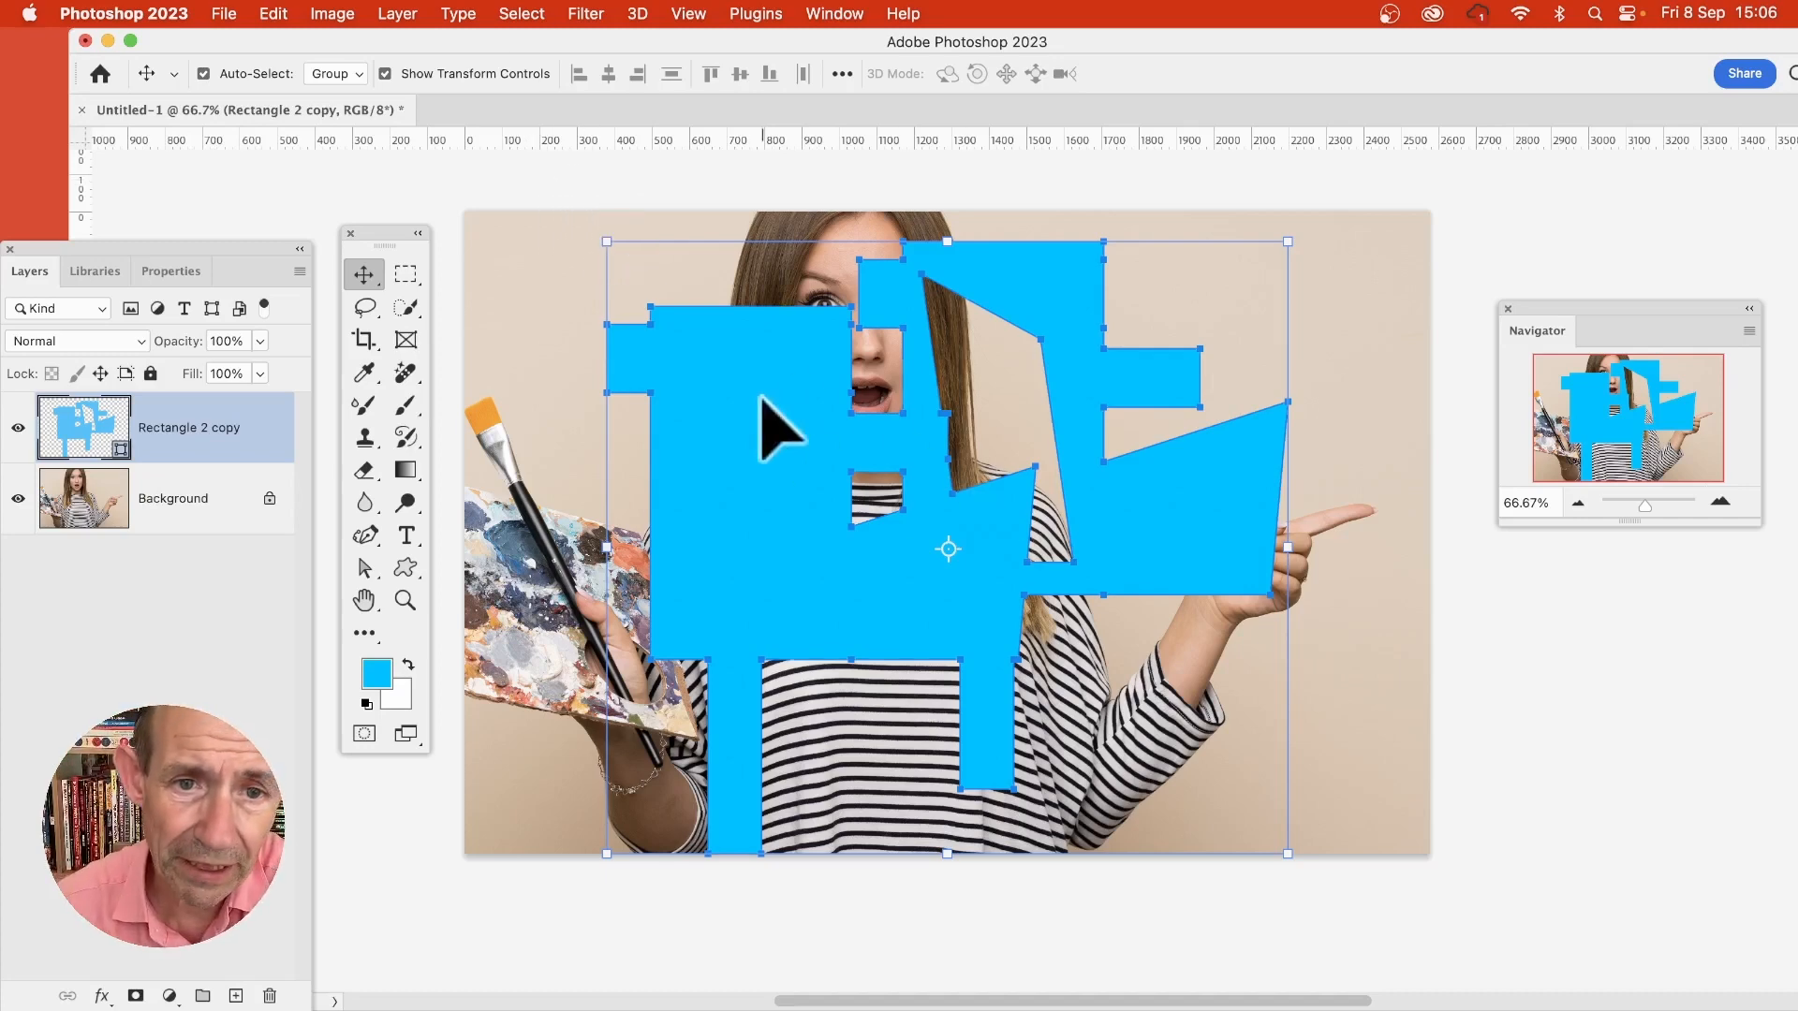
Move the blue shape further toward the paint palette side of the photo.
left_click_drag(762, 401, 734, 440)
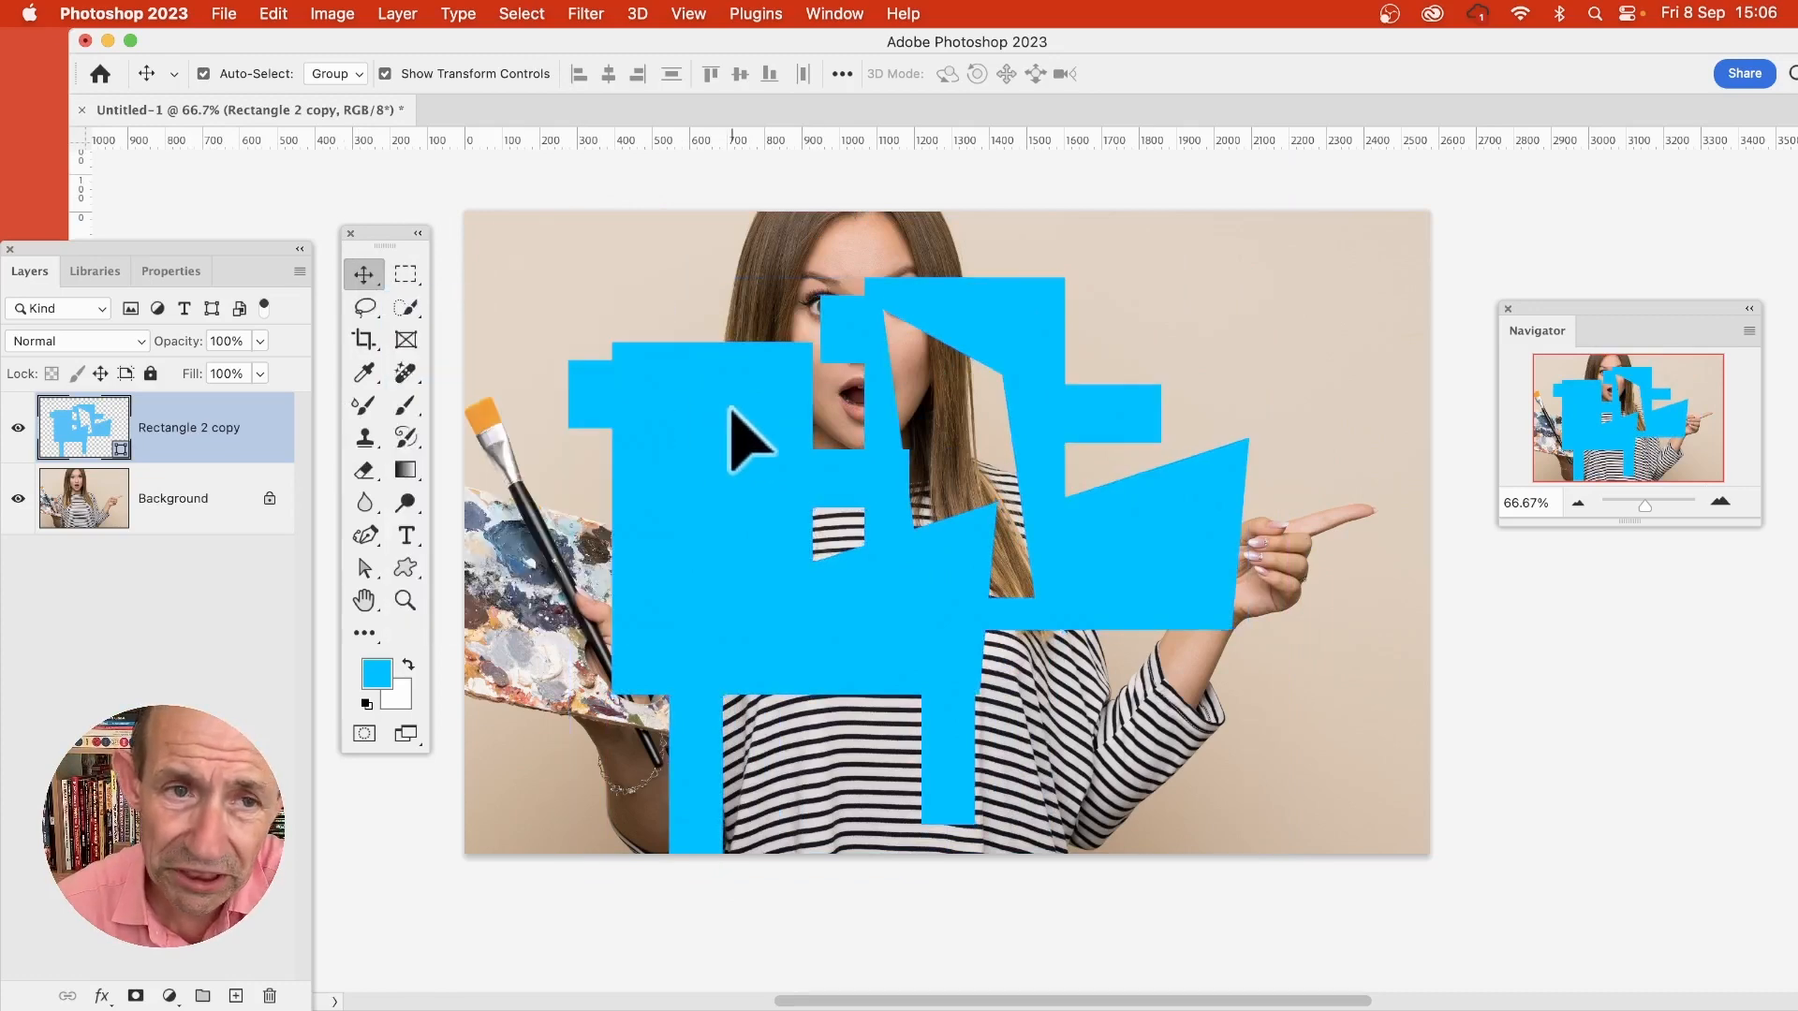
left_click_drag(734, 434, 705, 412)
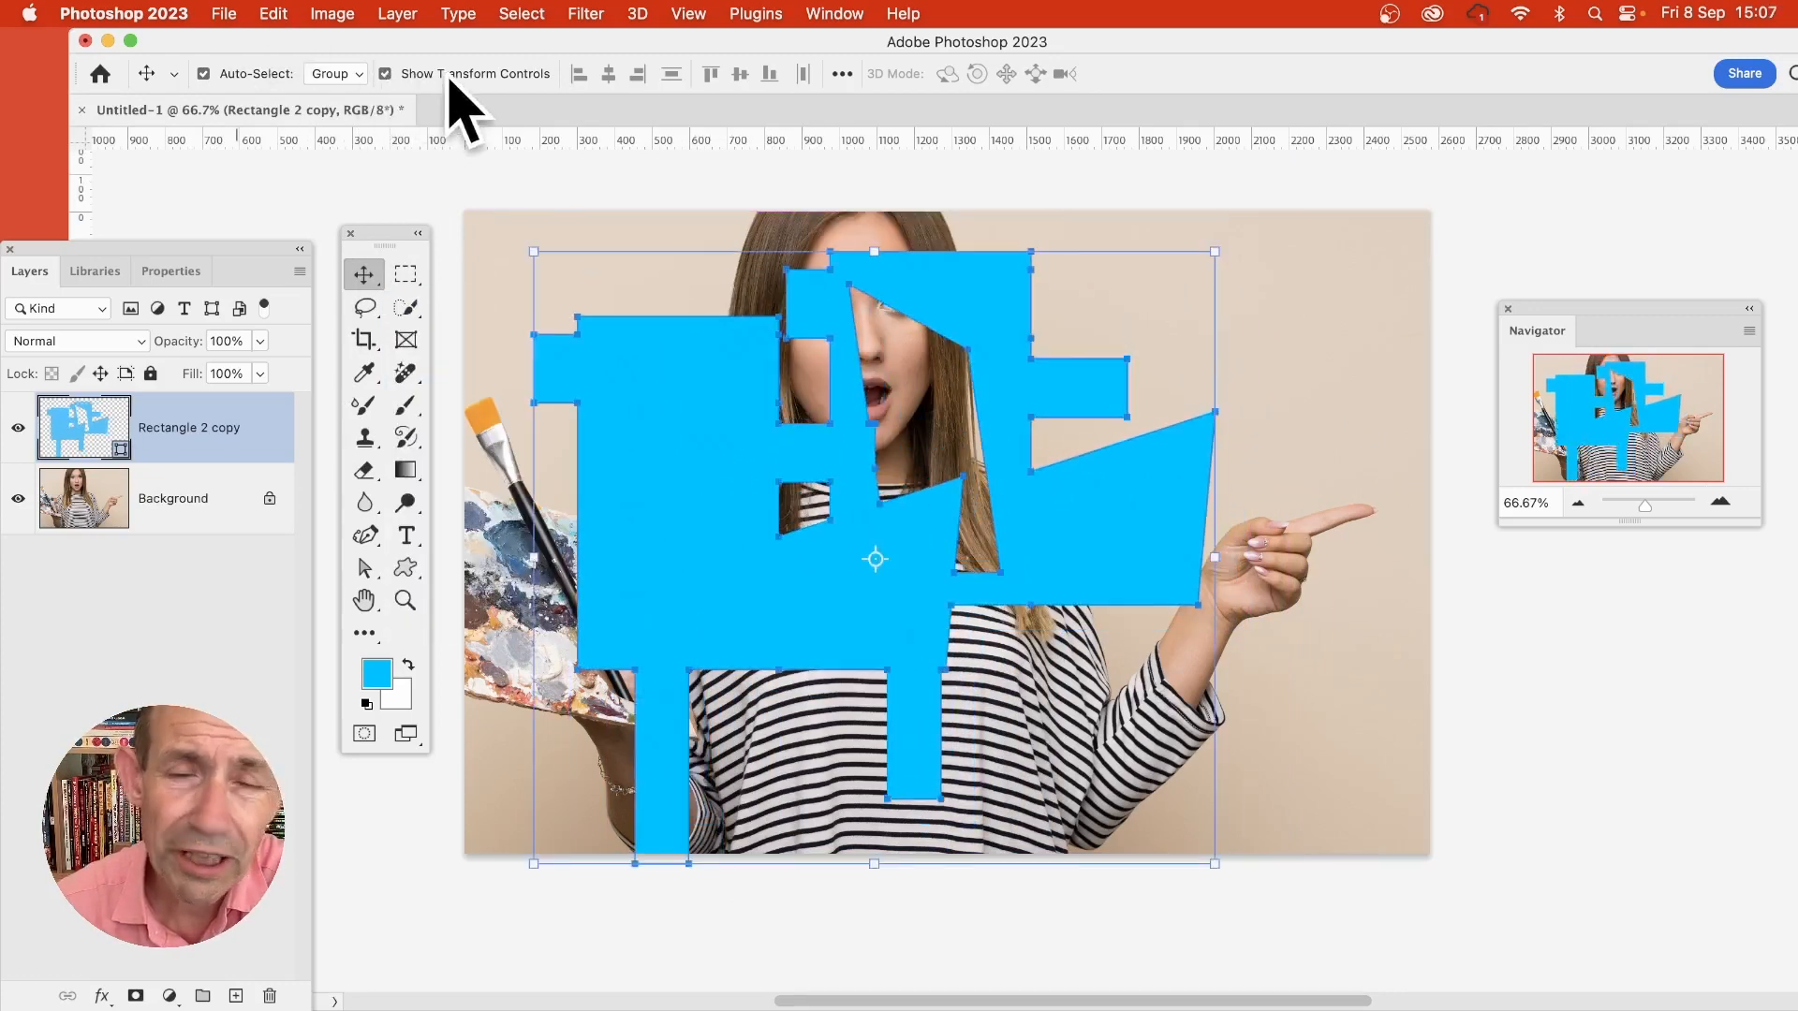
Toggle the Move tool's transform controls off and on, leaving them shown around the blue shape.
left_click(386, 74)
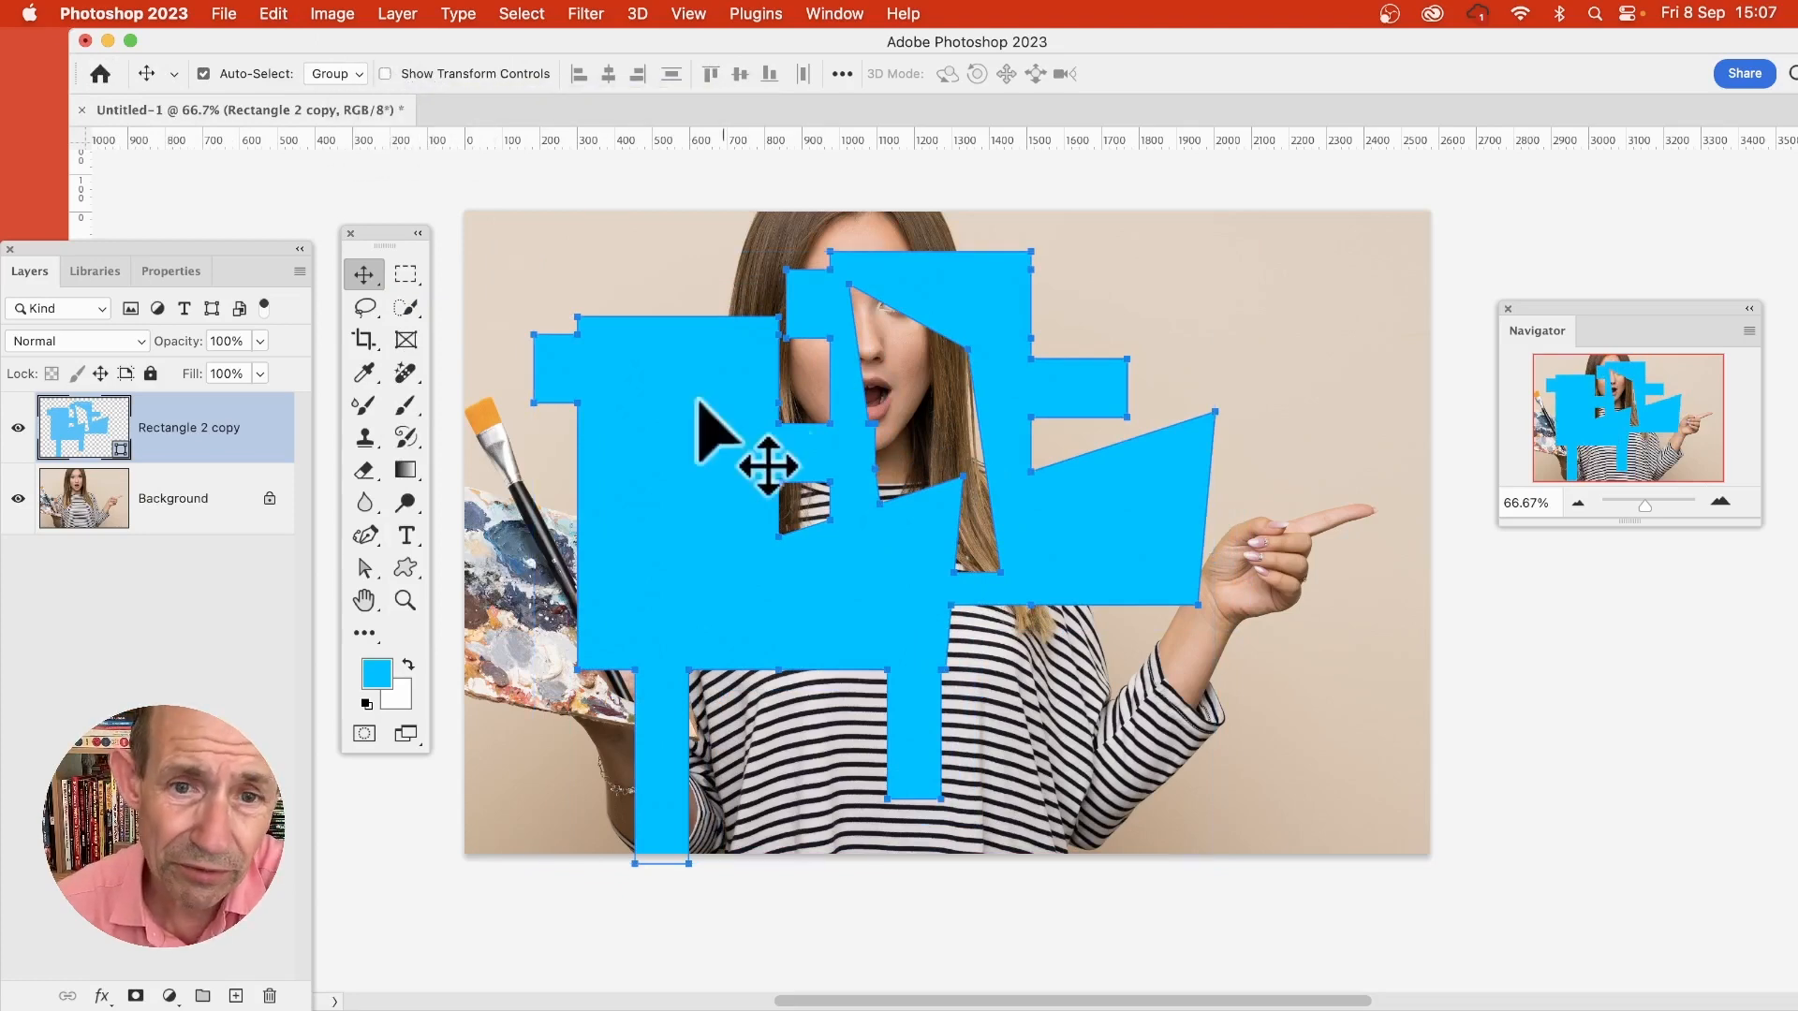
left_click(385, 74)
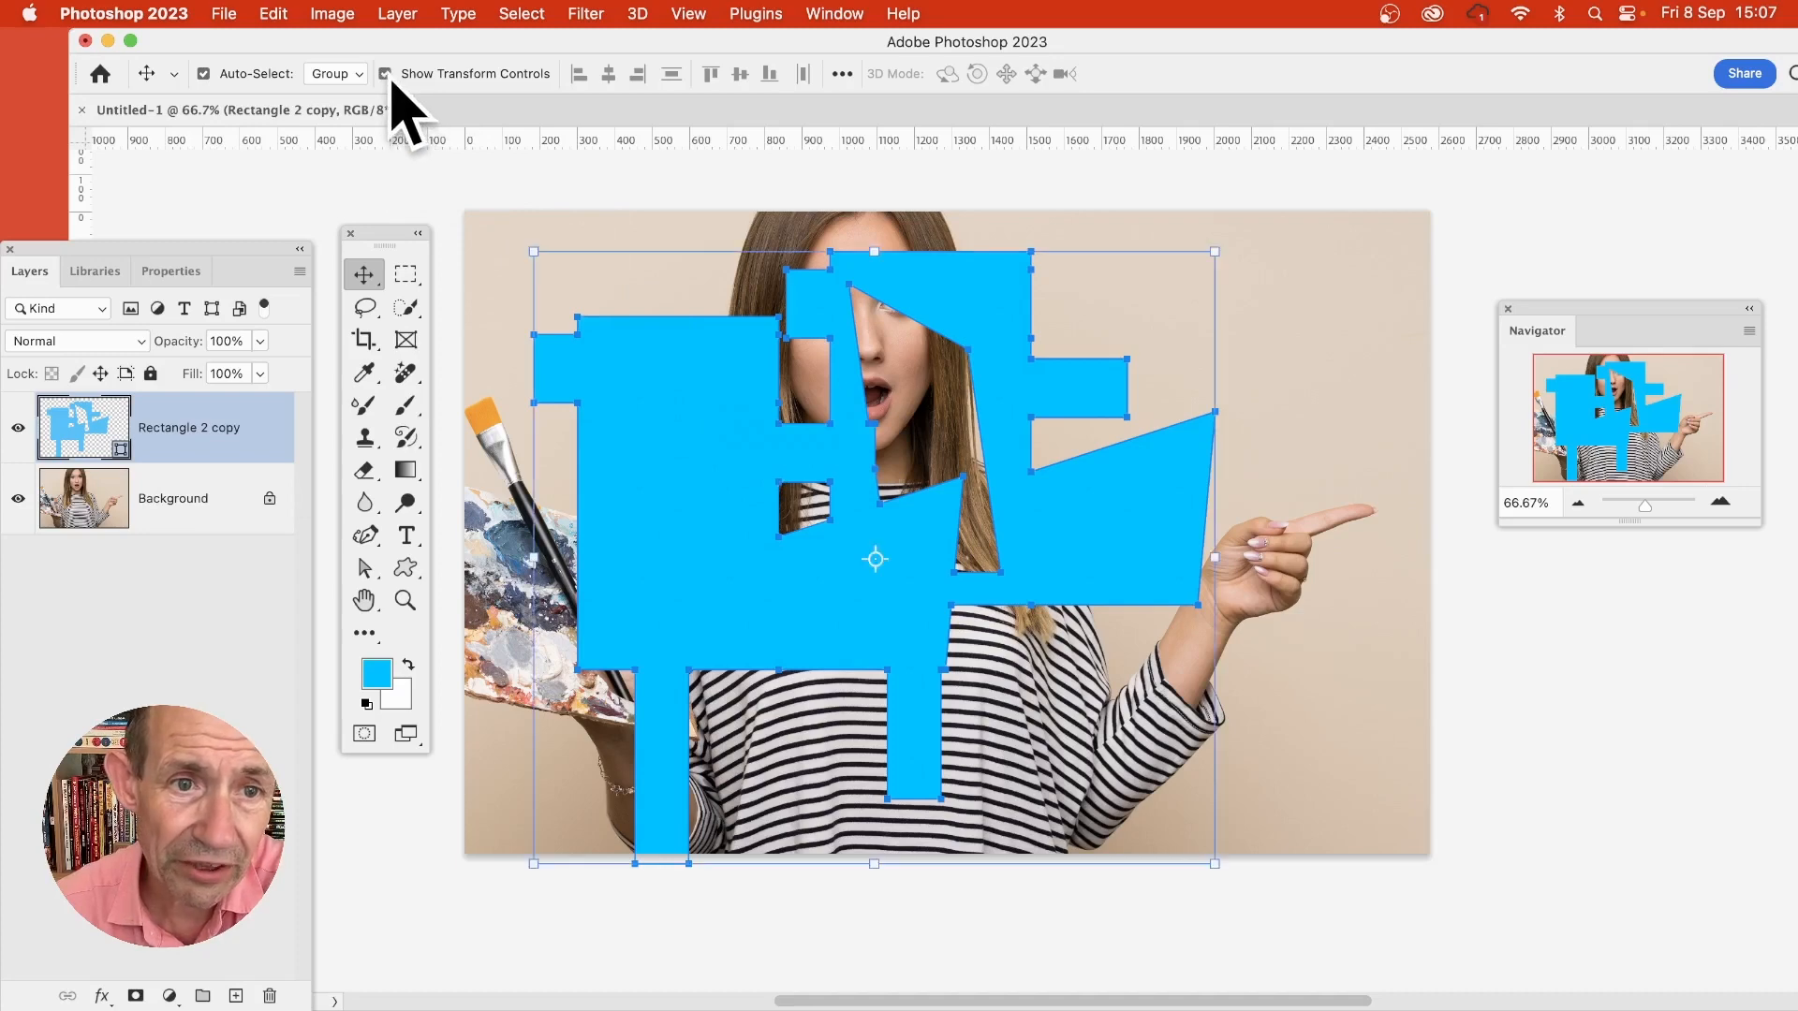
left_click(384, 74)
left_click(385, 74)
left_click(391, 81)
left_click(391, 80)
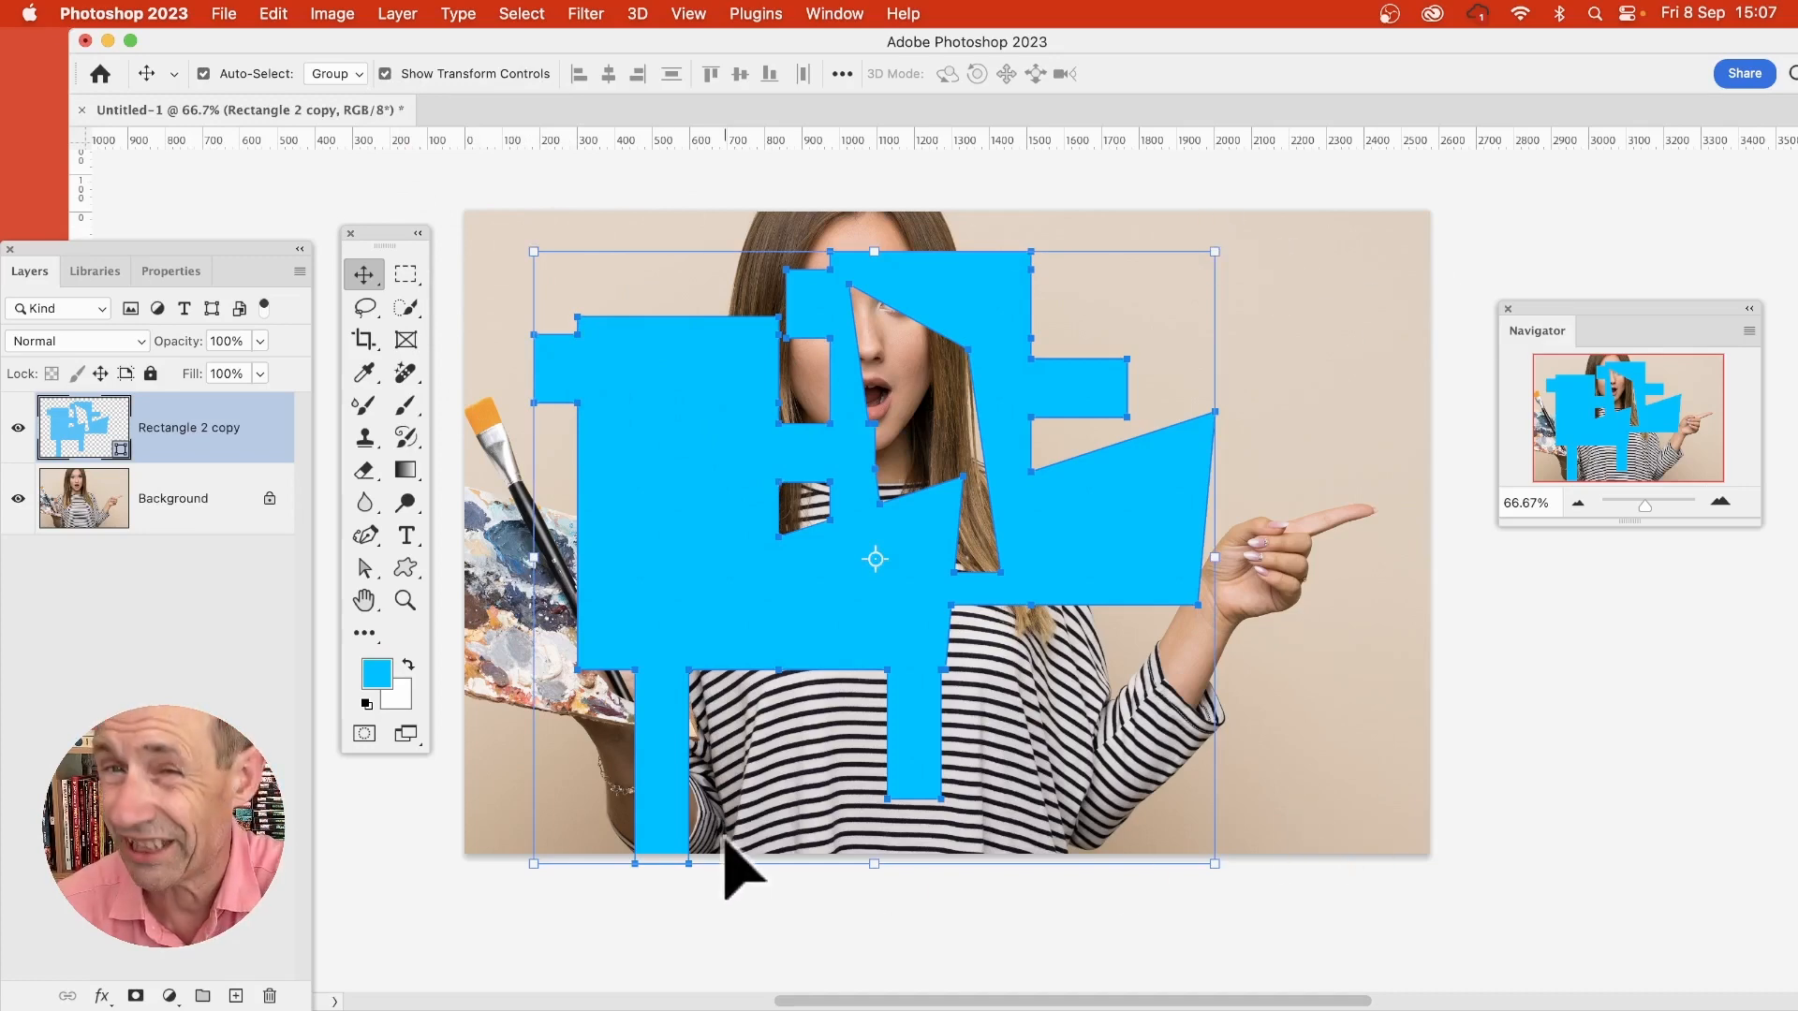
Free-transform the blue shape to about 52% width and 117% height, rotate it about 65°, and apply the transform.
left_click_drag(1215, 863, 890, 572)
left_click_drag(852, 452, 927, 469)
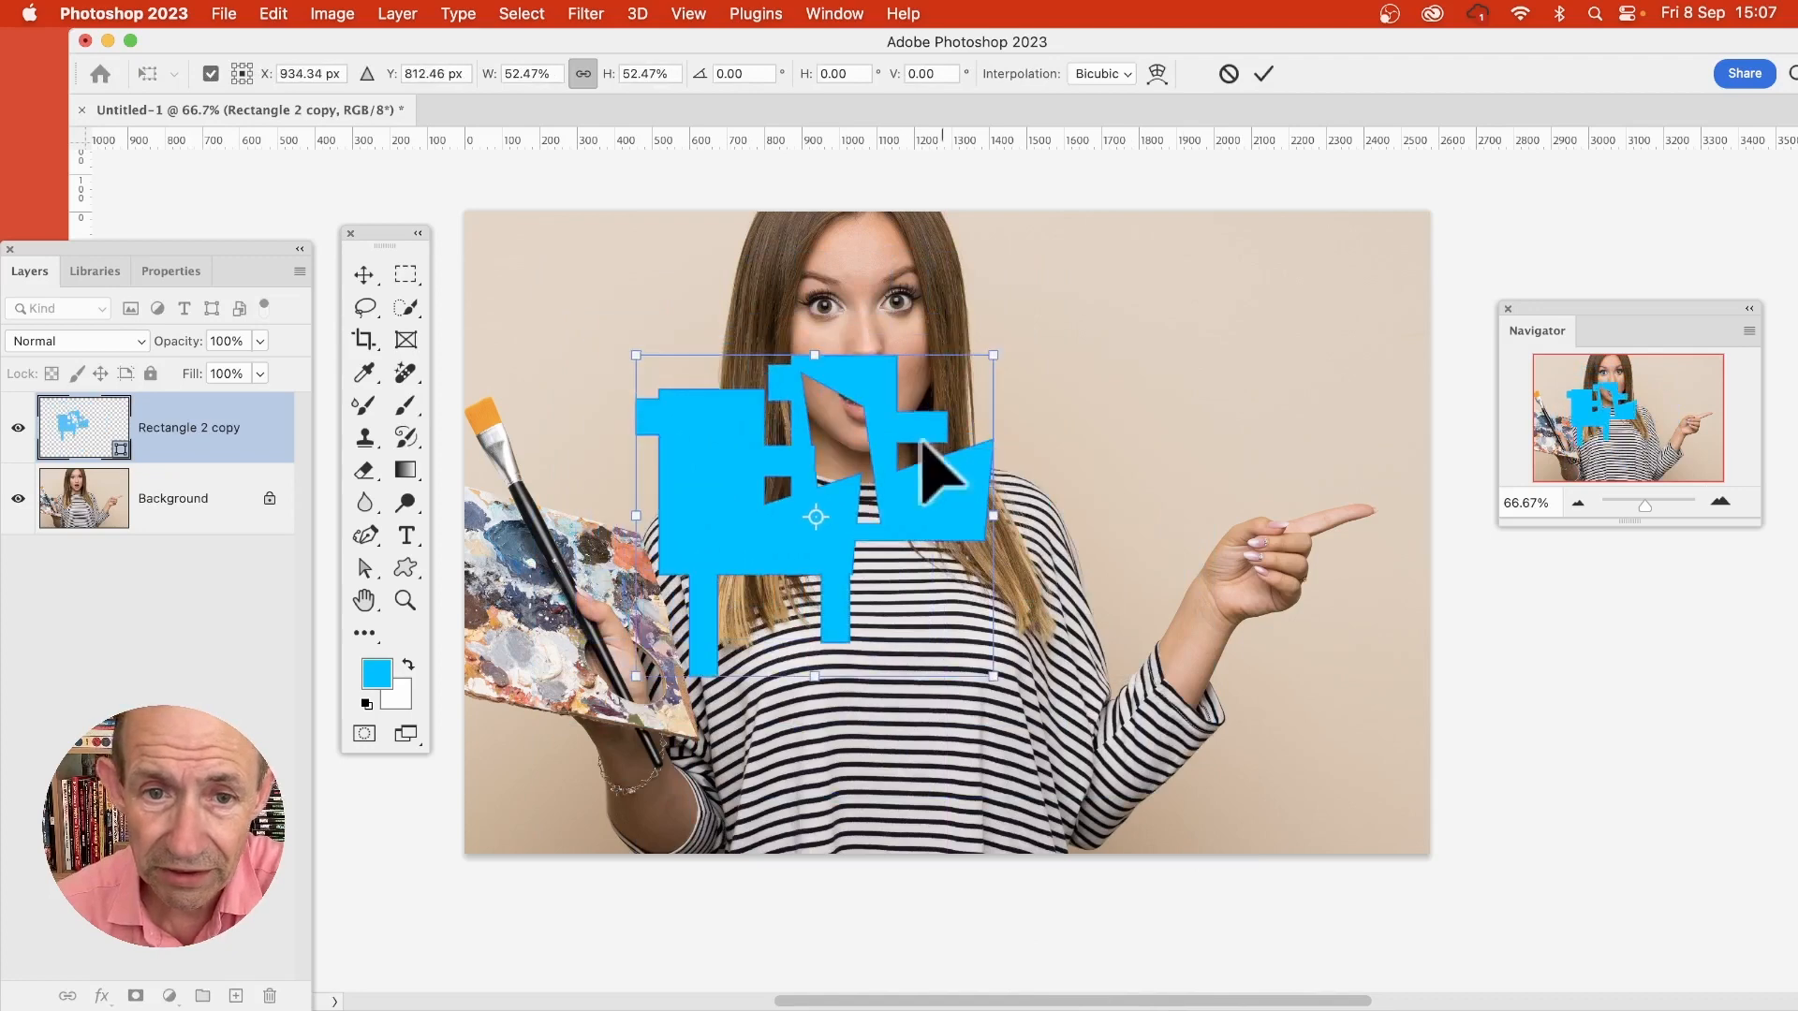
left_click_drag(816, 333, 1367, 393)
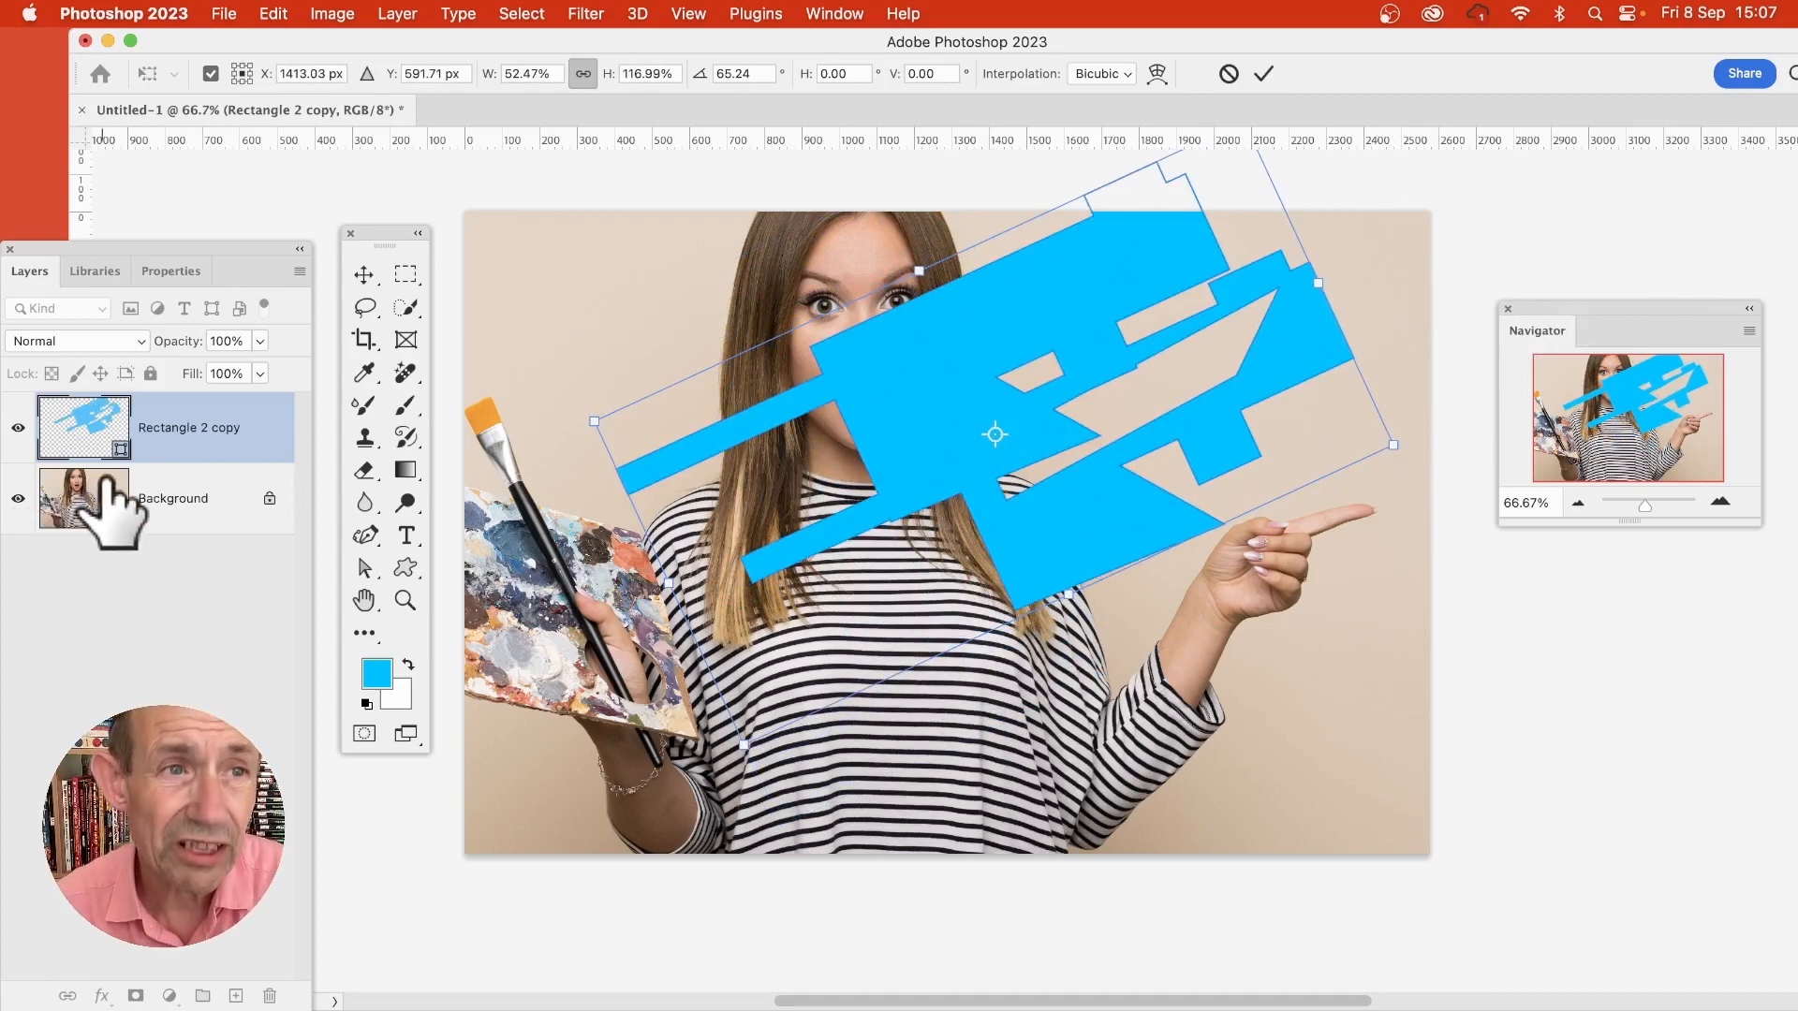
left_click(1265, 73)
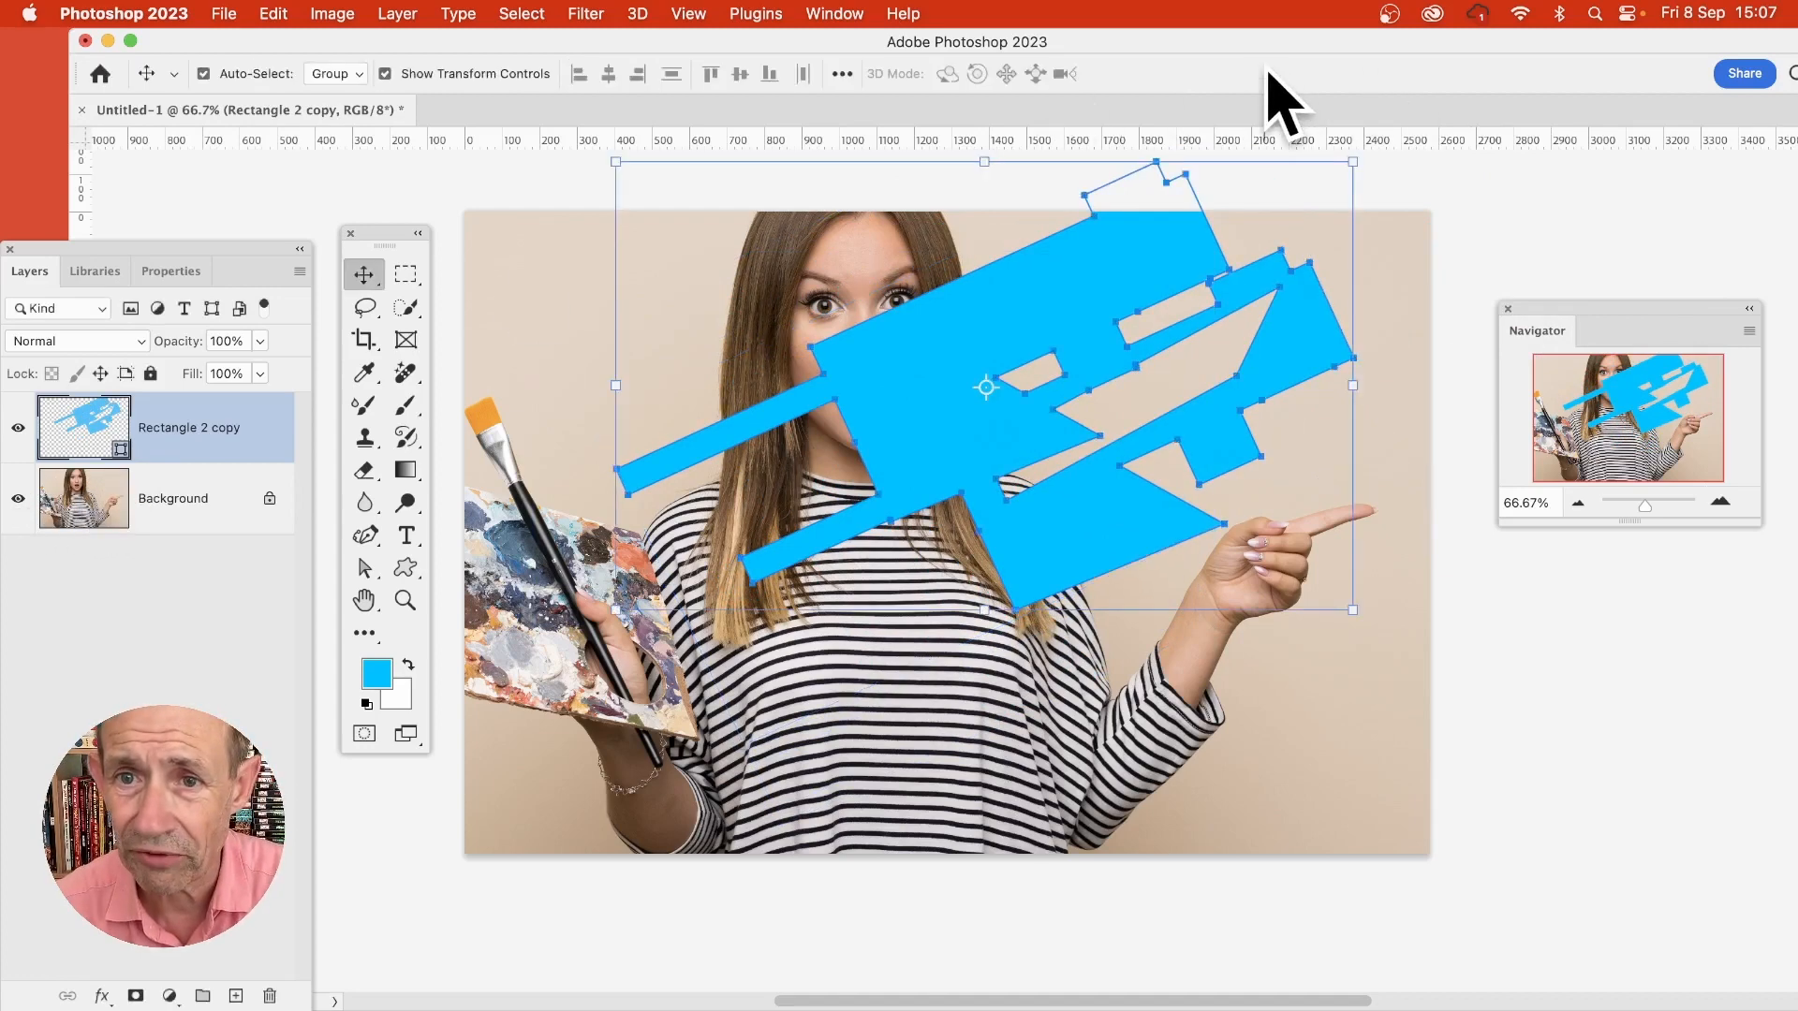
Taper the blue shape toward the palette side with a Perspective transform, and enlarge it to about 141%.
left_click(270, 13)
mouse_move(375, 532)
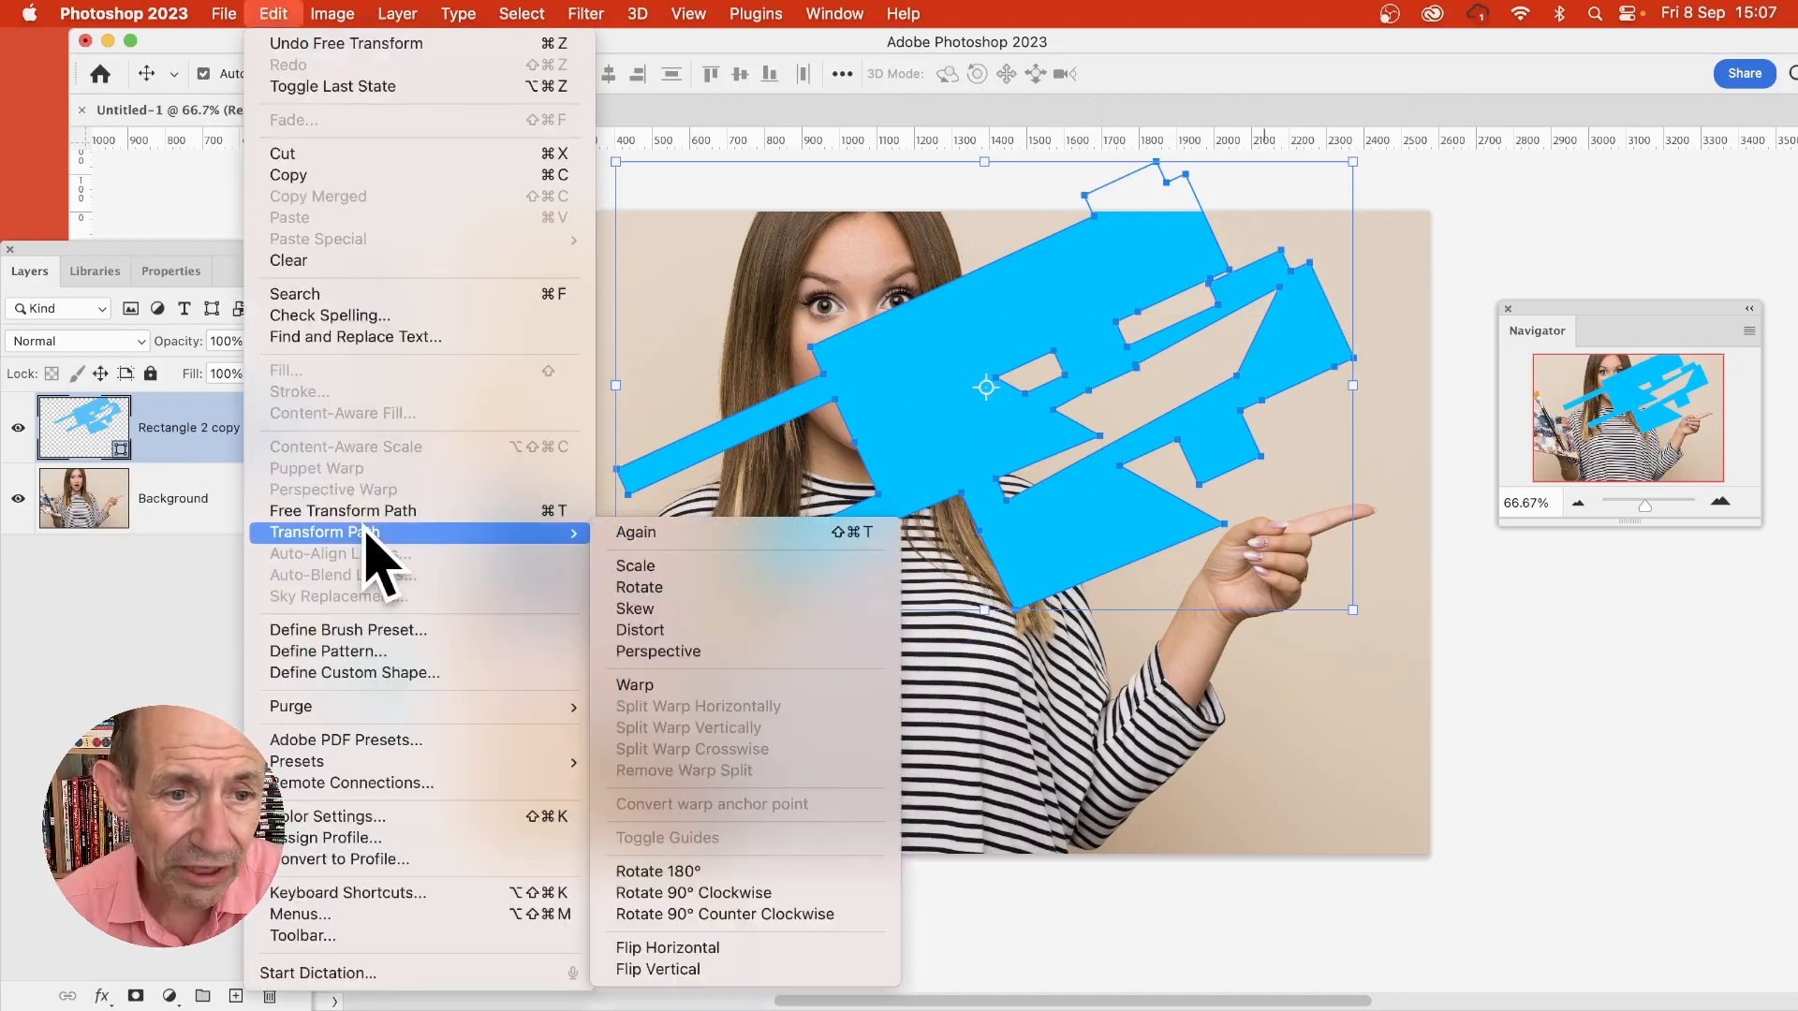
left_click(709, 659)
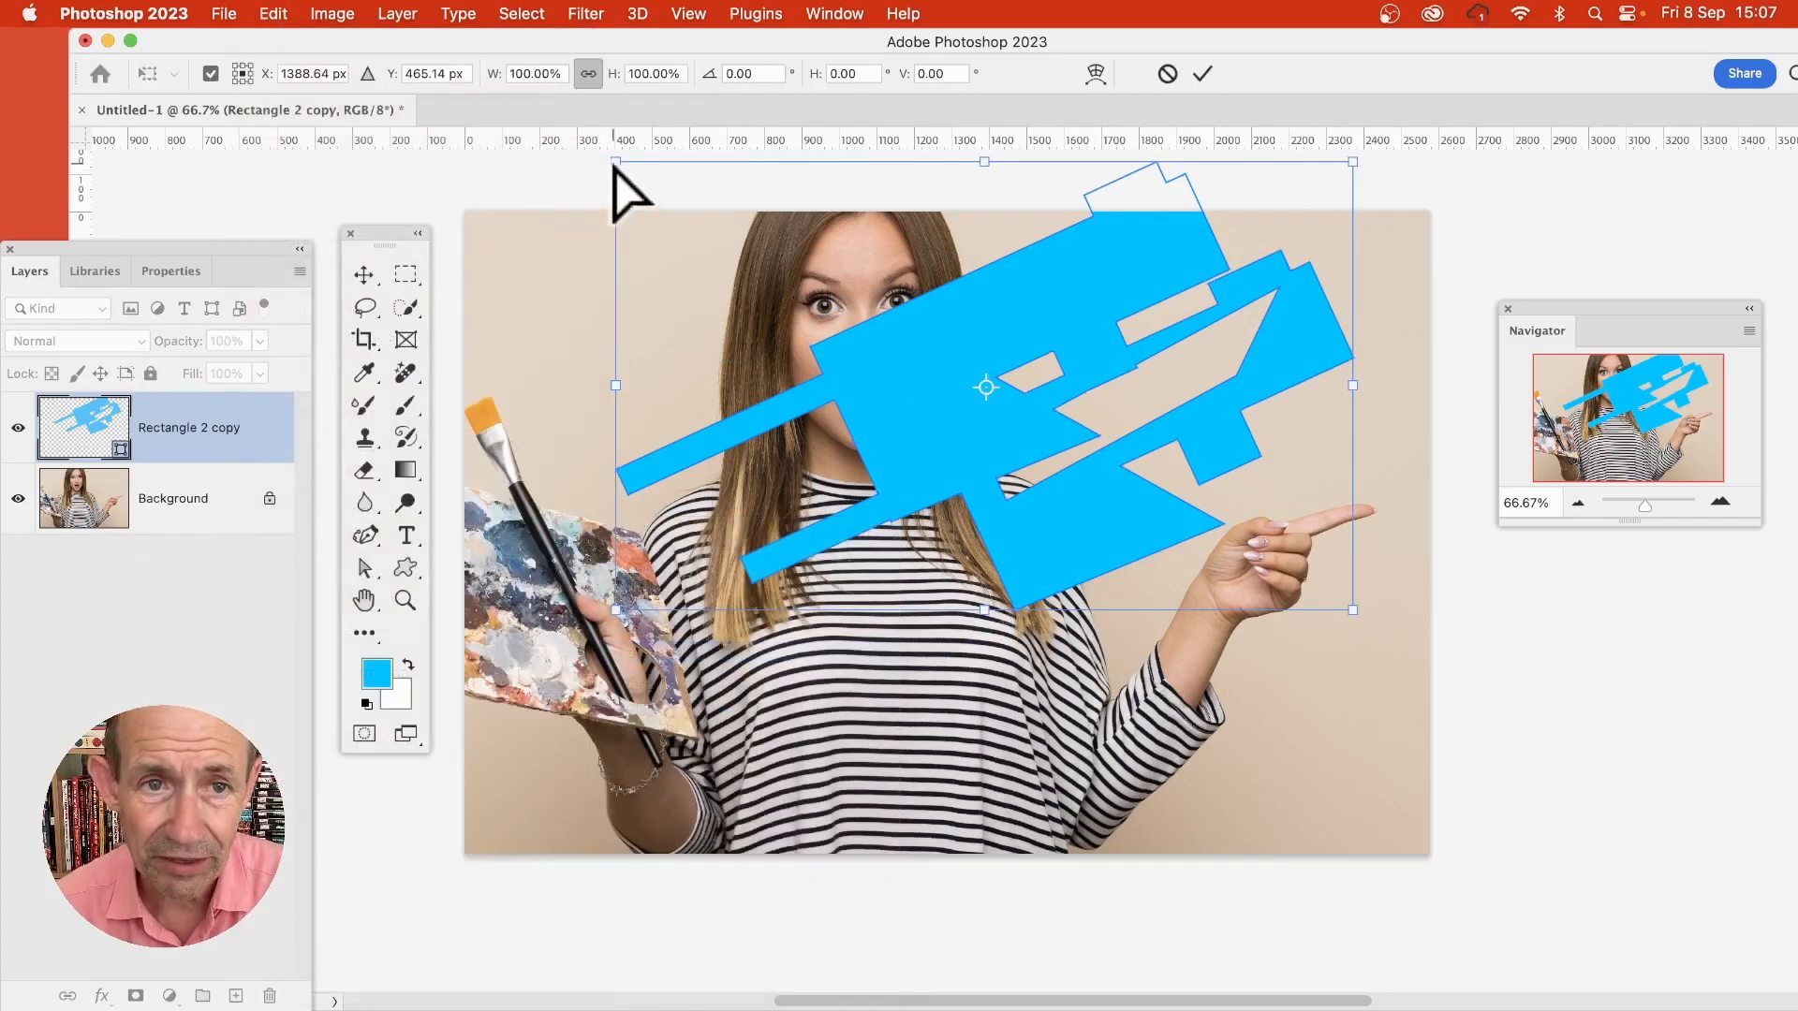
left_click_drag(615, 166, 630, 426)
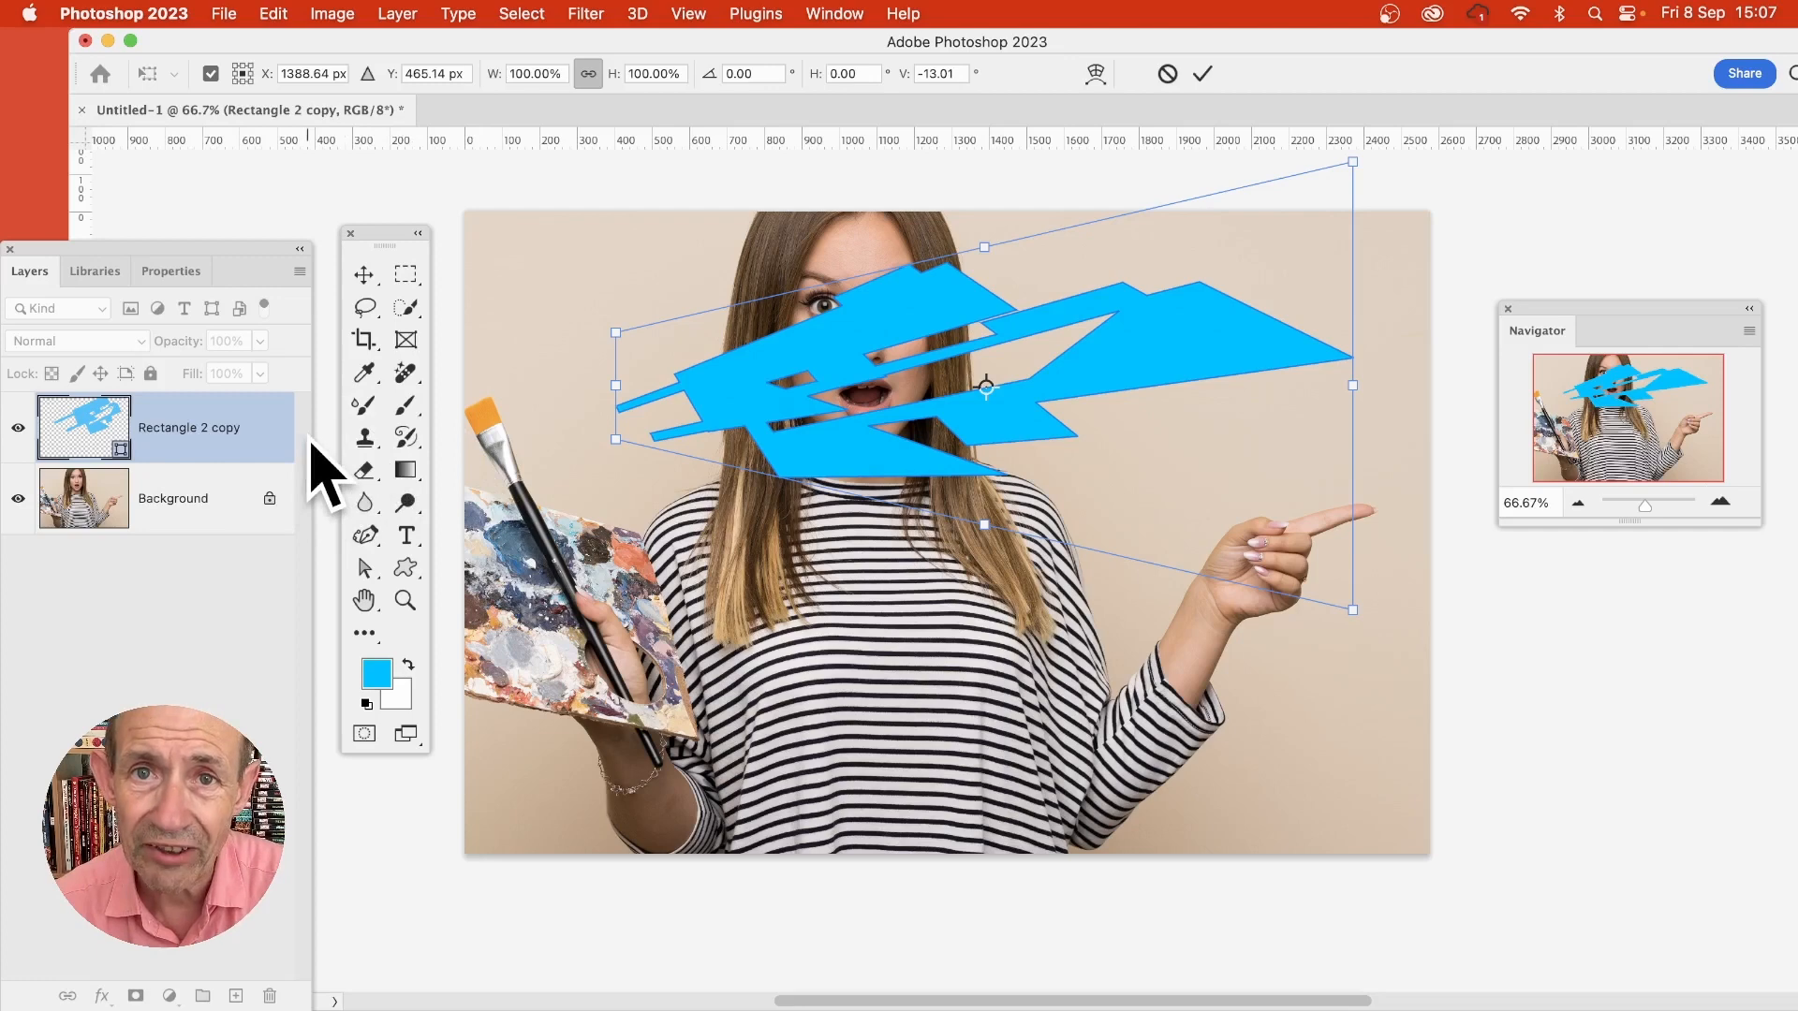
left_click(1204, 74)
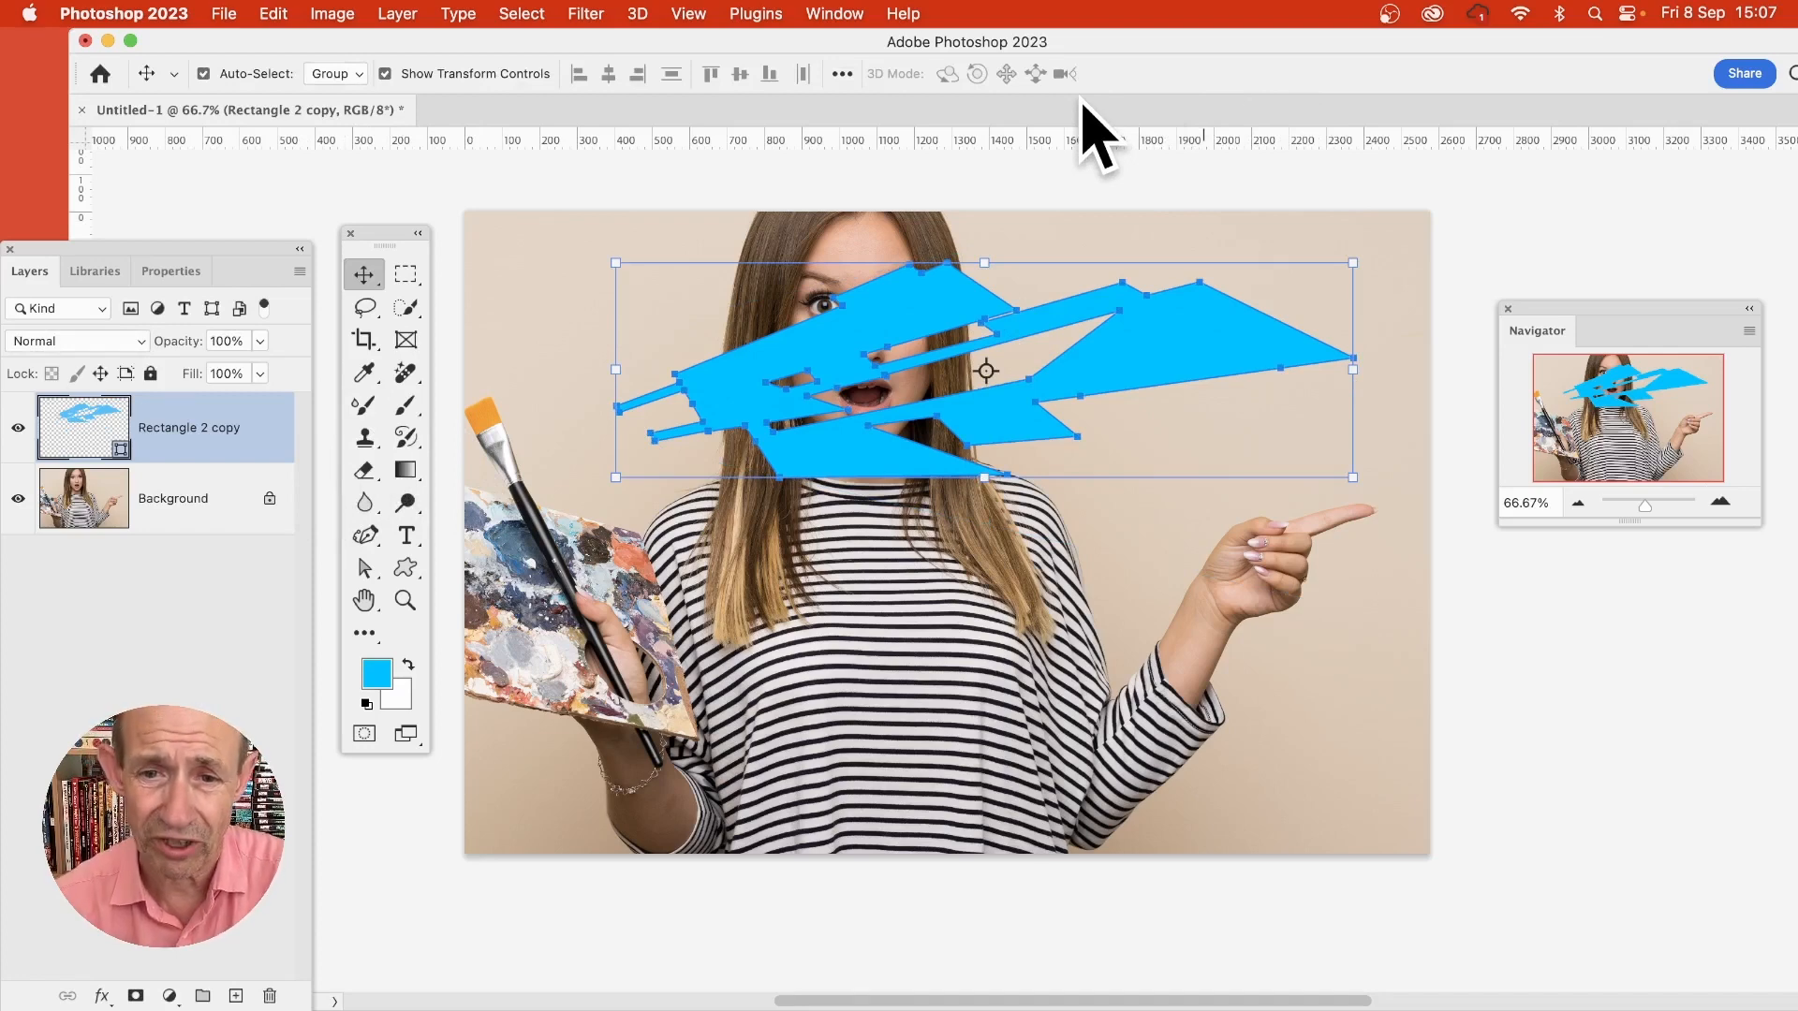
left_click_drag(983, 476, 984, 564)
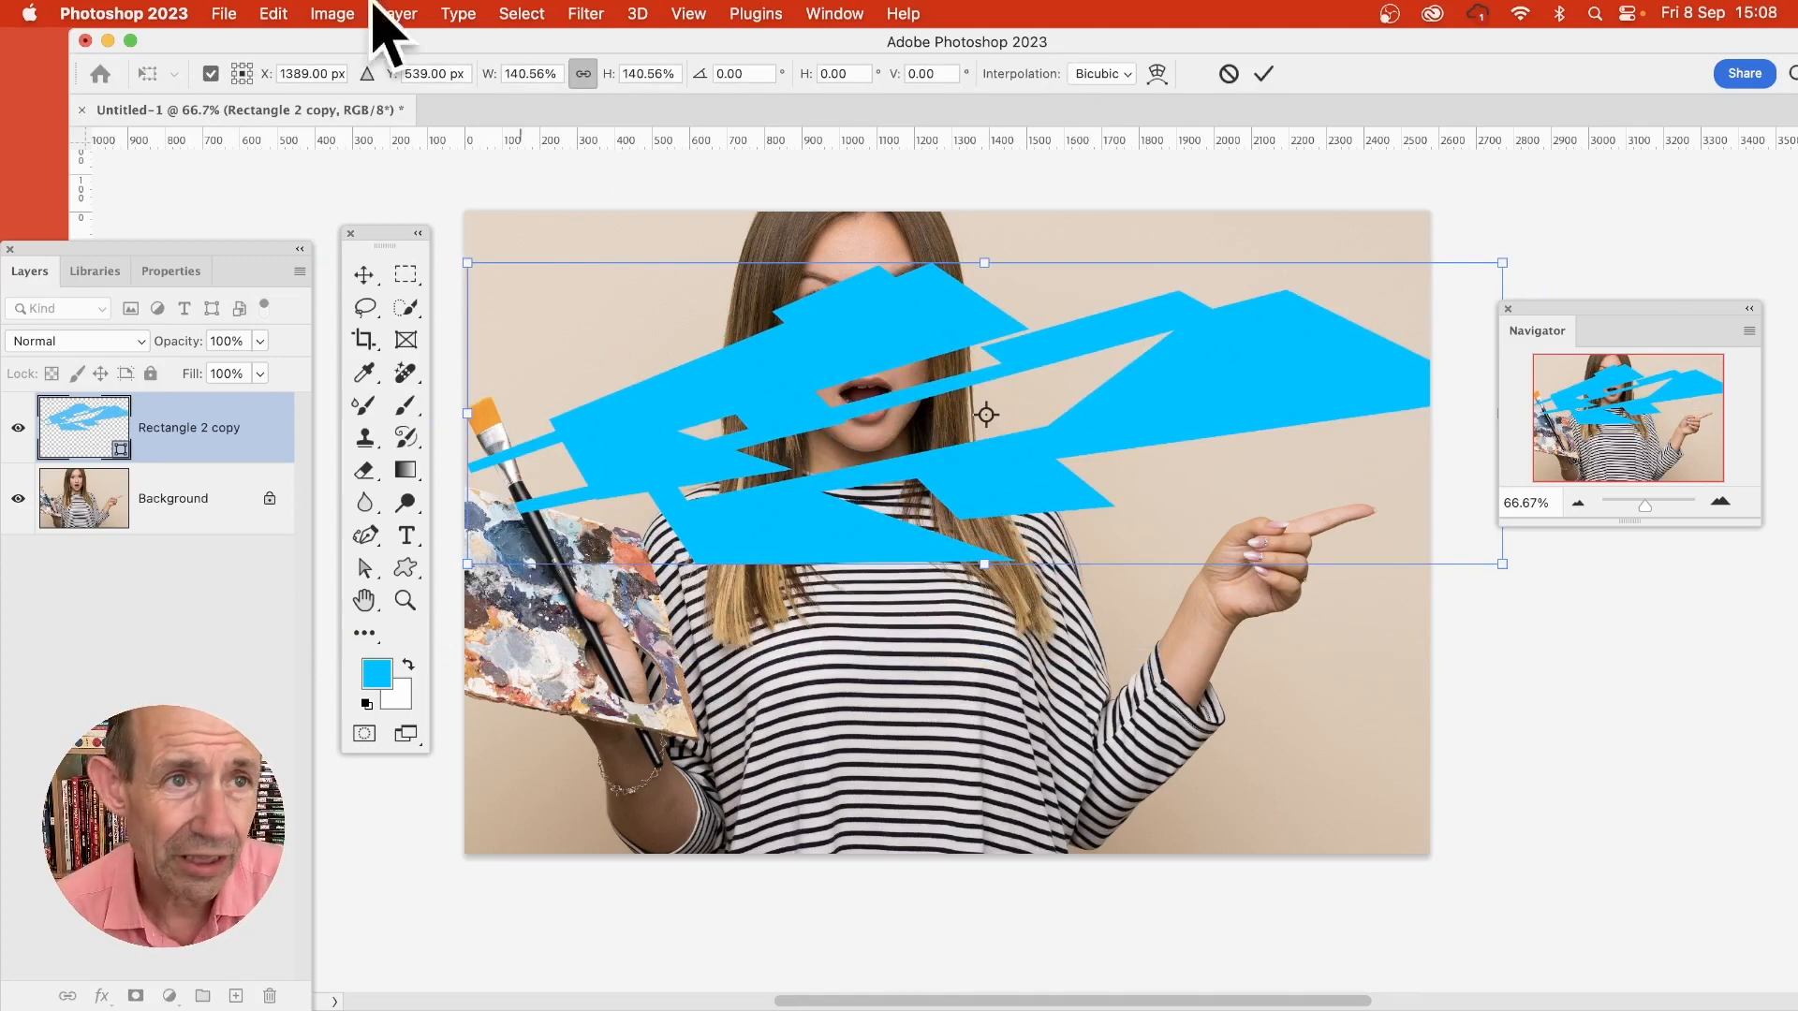
left_click(1264, 73)
Warp the blue shape with Arc Upper at 50% bend, -31.5% horizontal and -48.2% vertical distortion, shifting it down the photo.
left_click(272, 13)
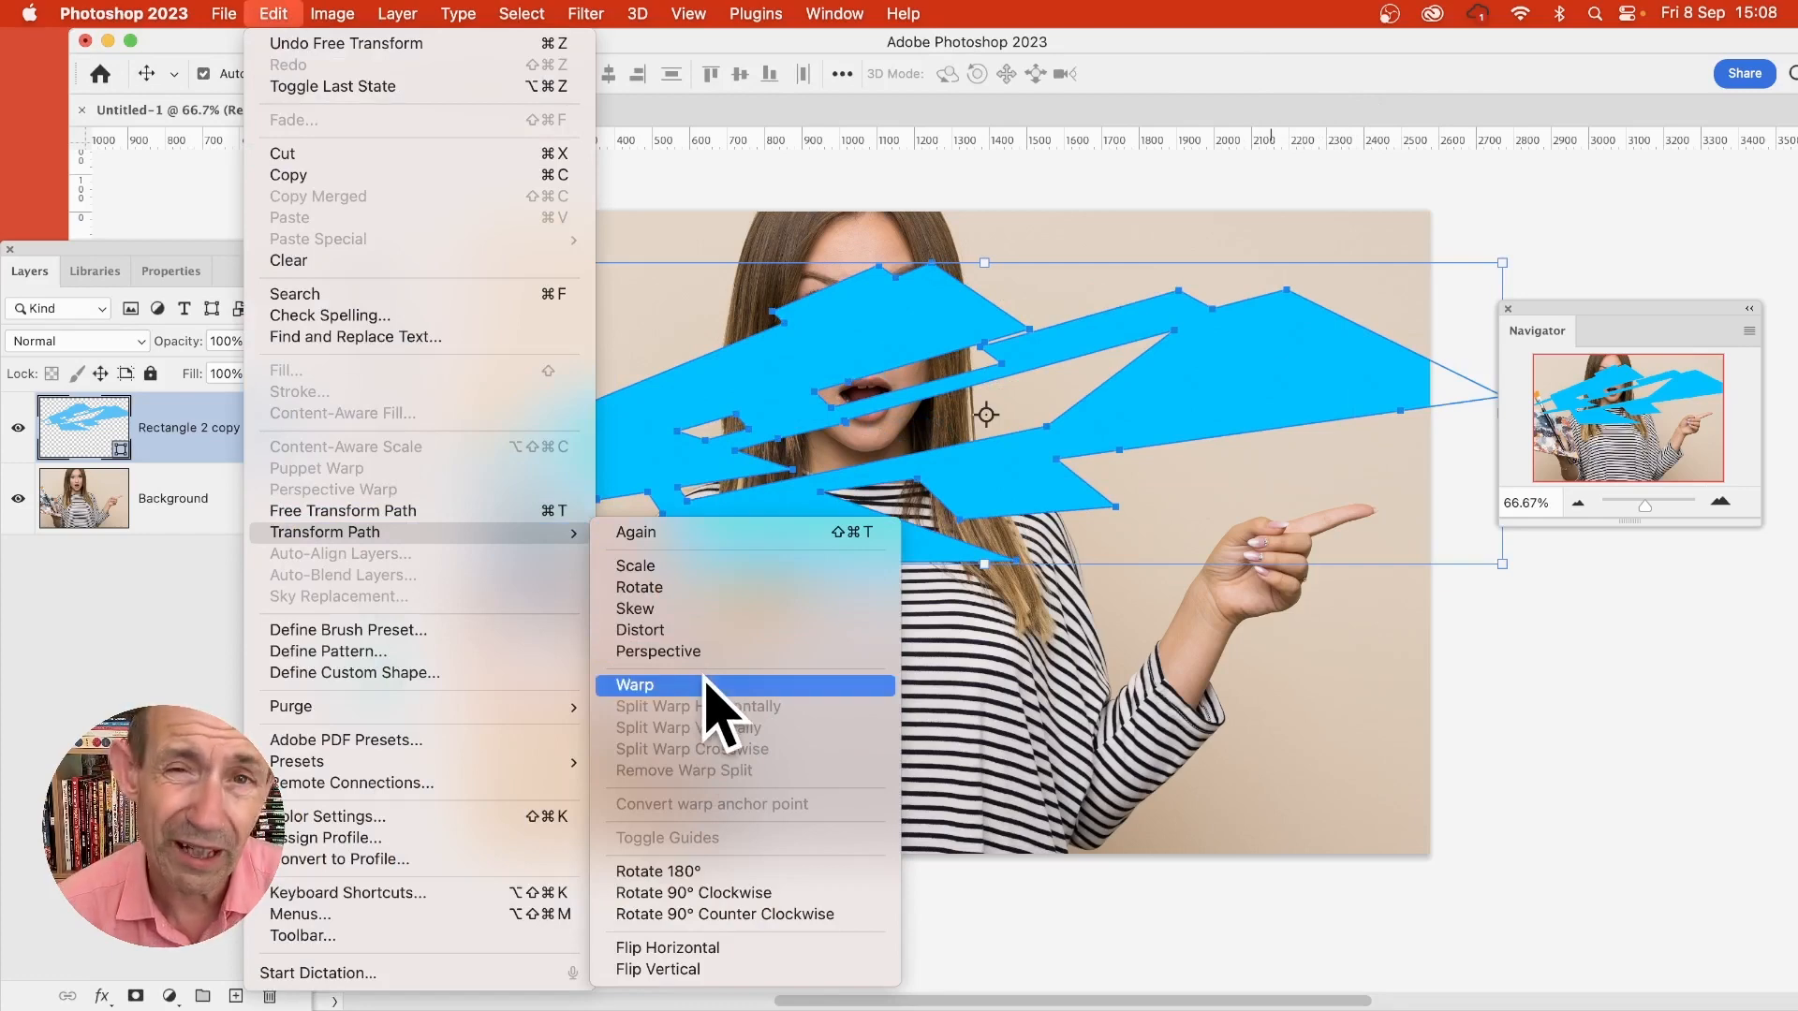
left_click(704, 684)
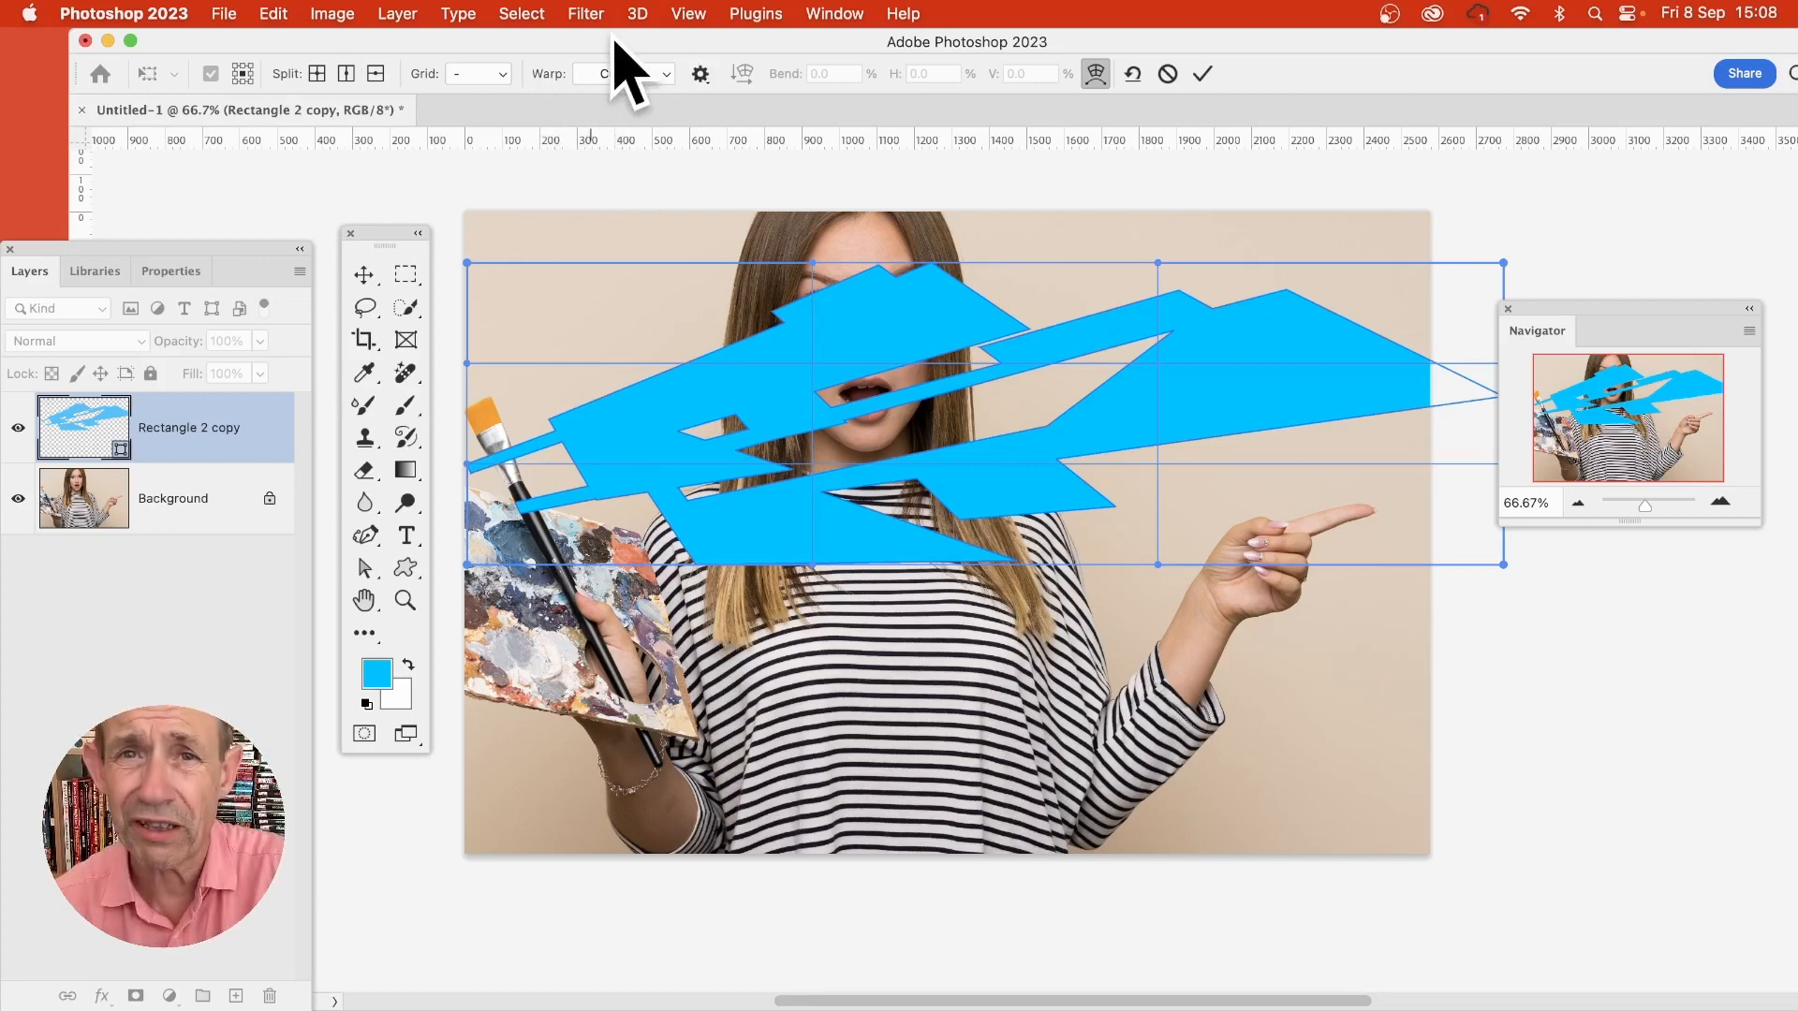
left_click(663, 74)
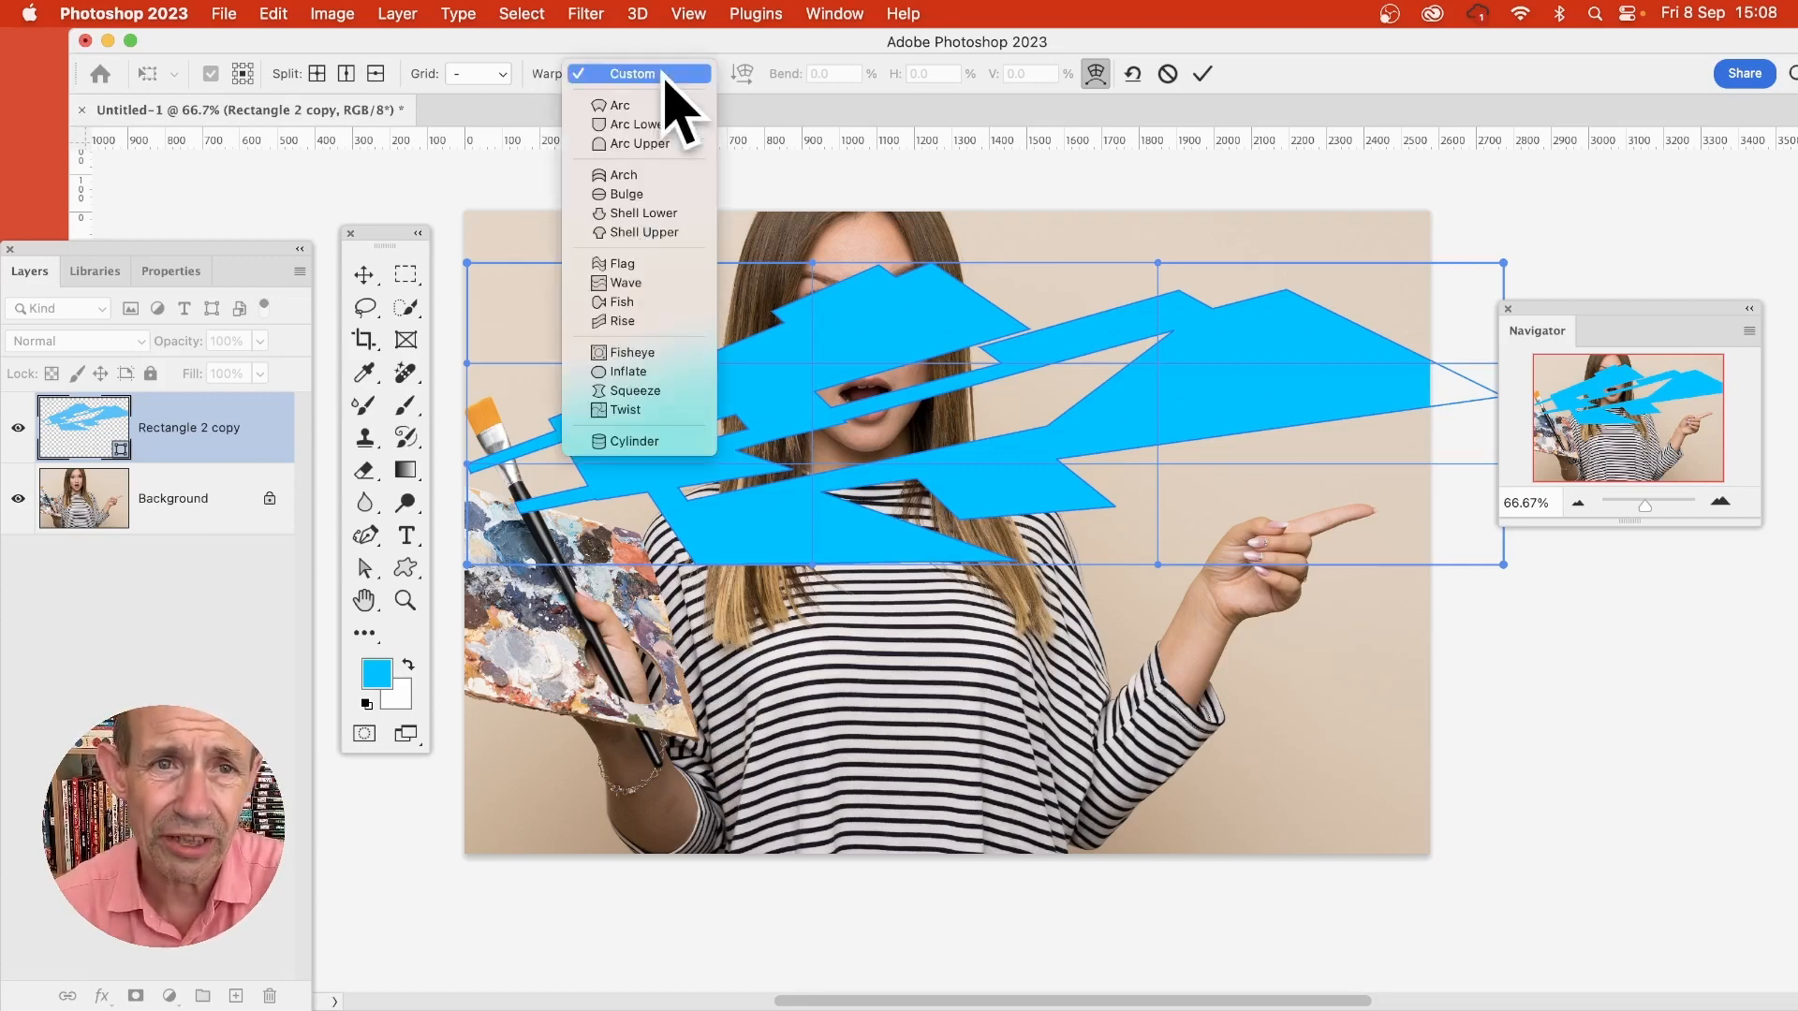
left_click(660, 178)
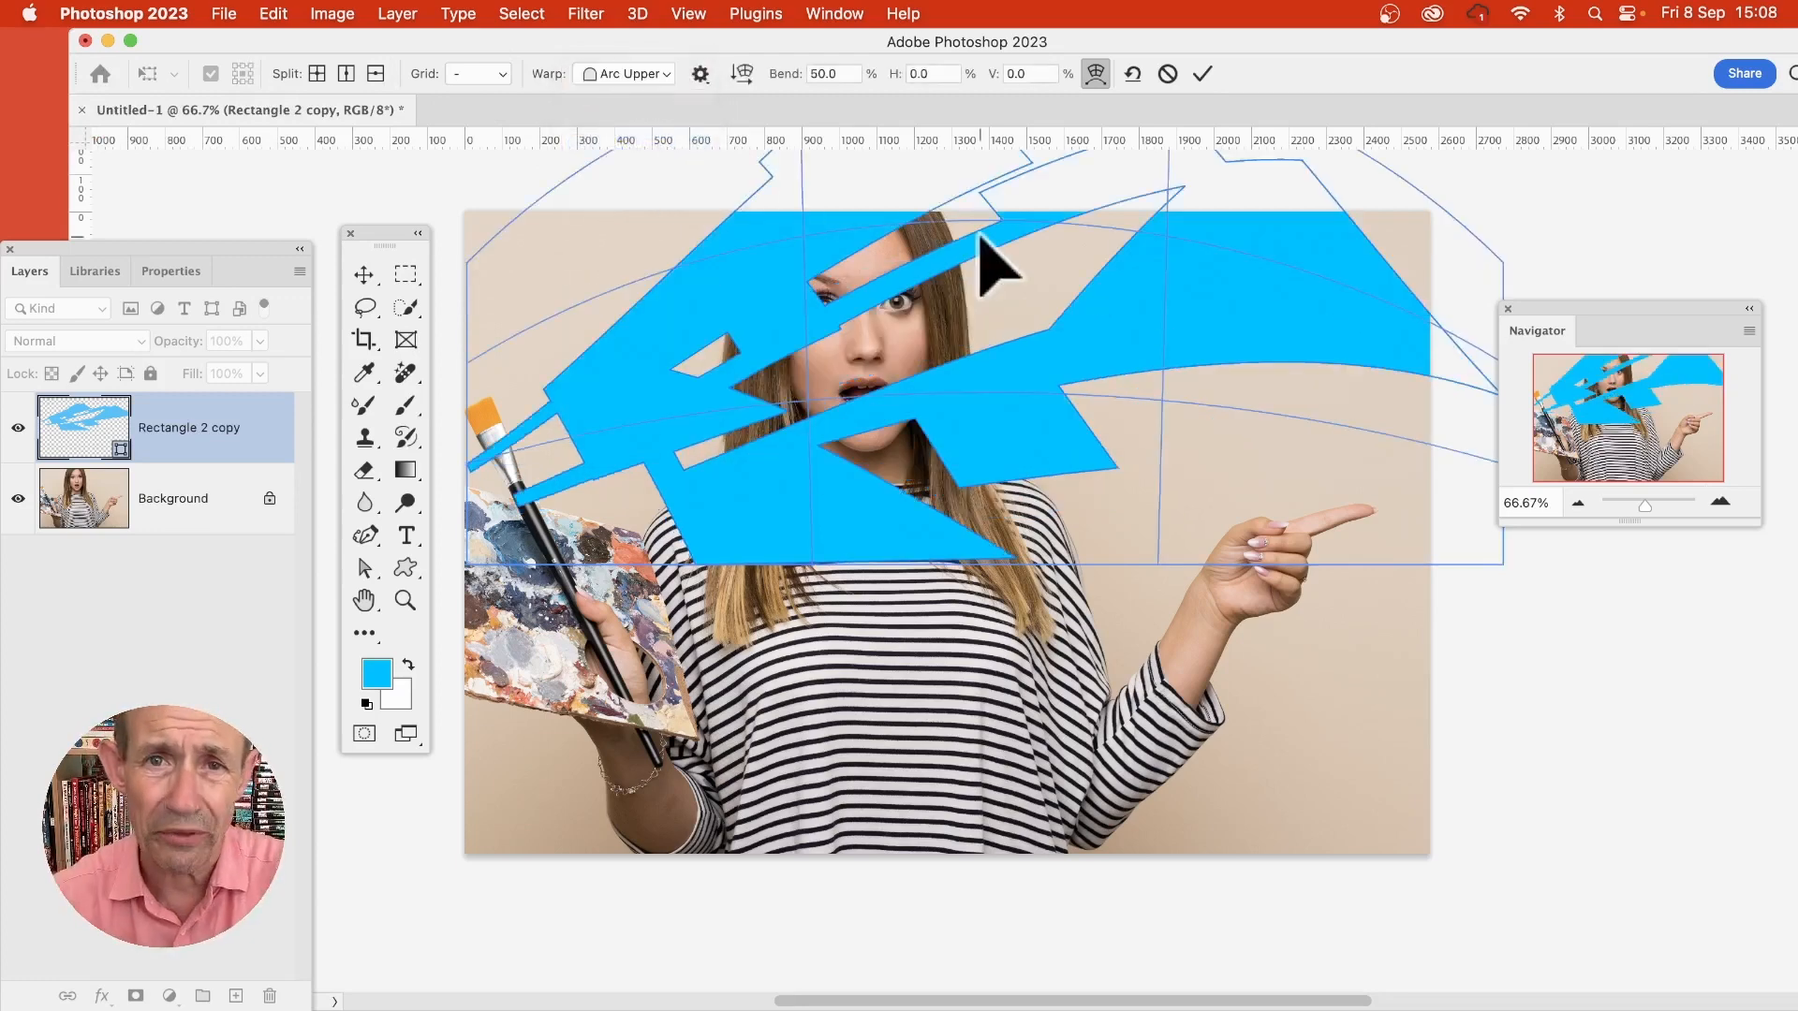
left_click_drag(1114, 350, 1087, 491)
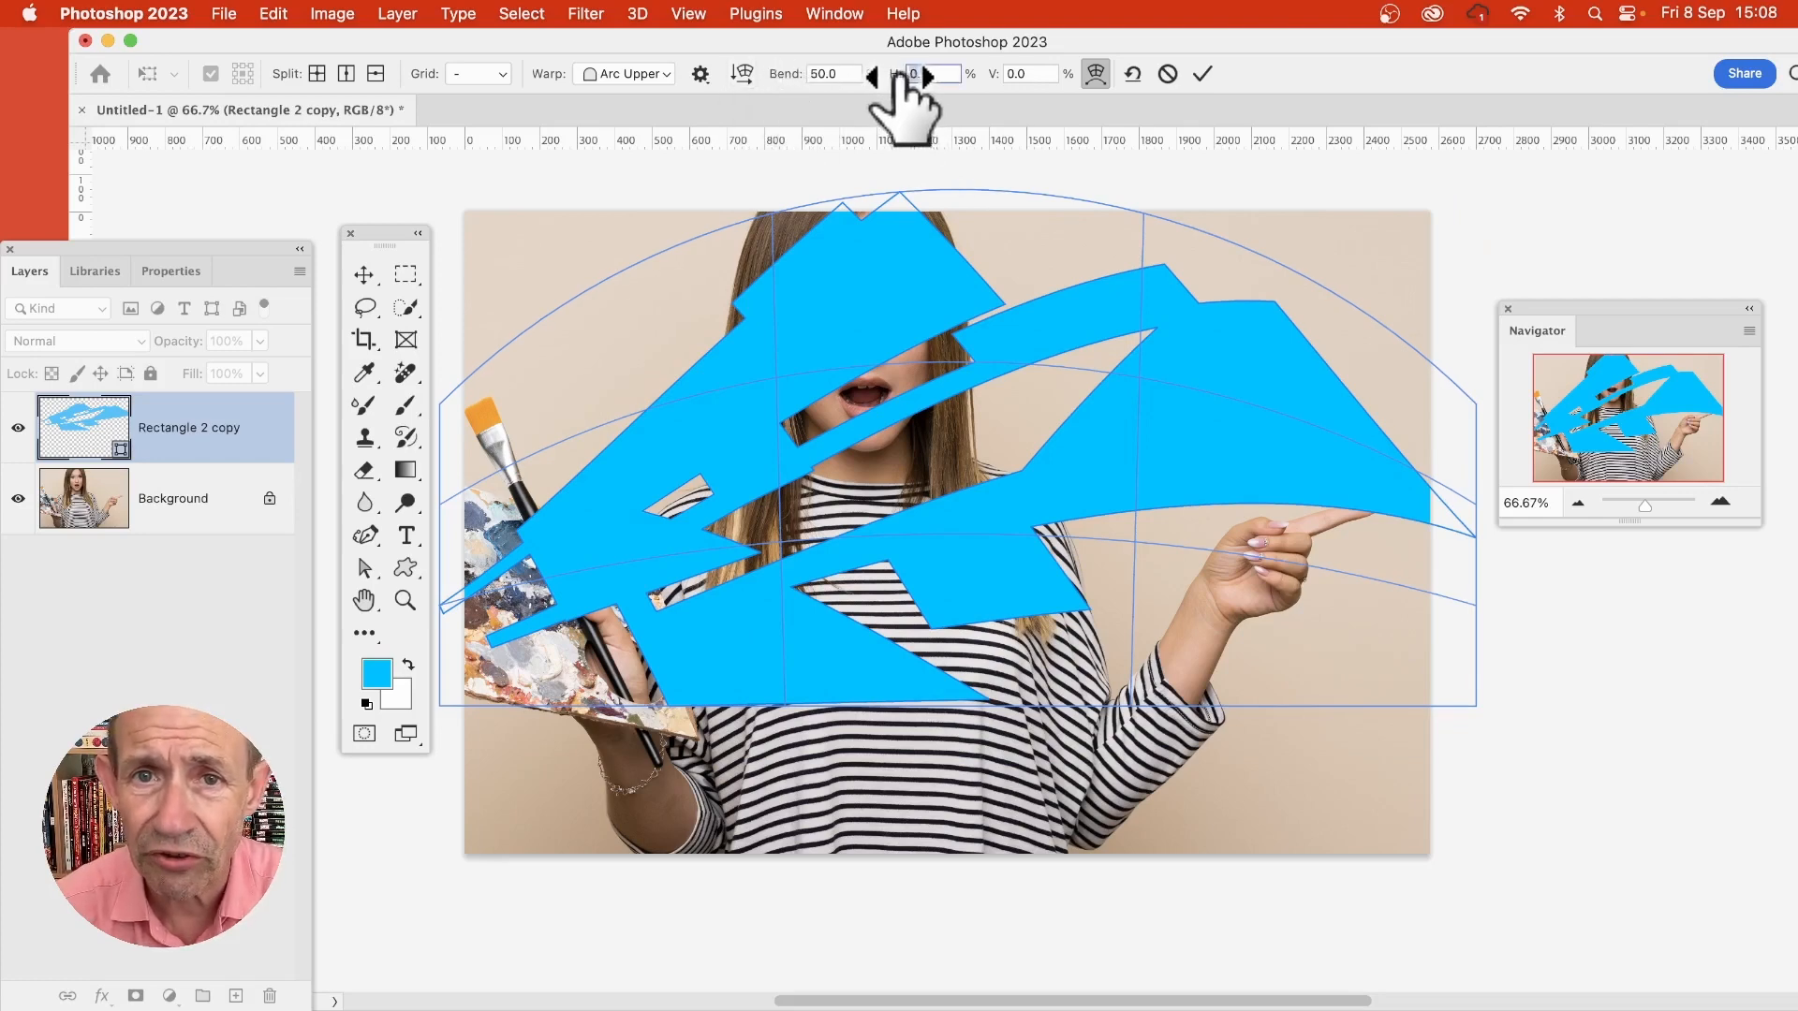
left_click_drag(901, 77, 542, 112)
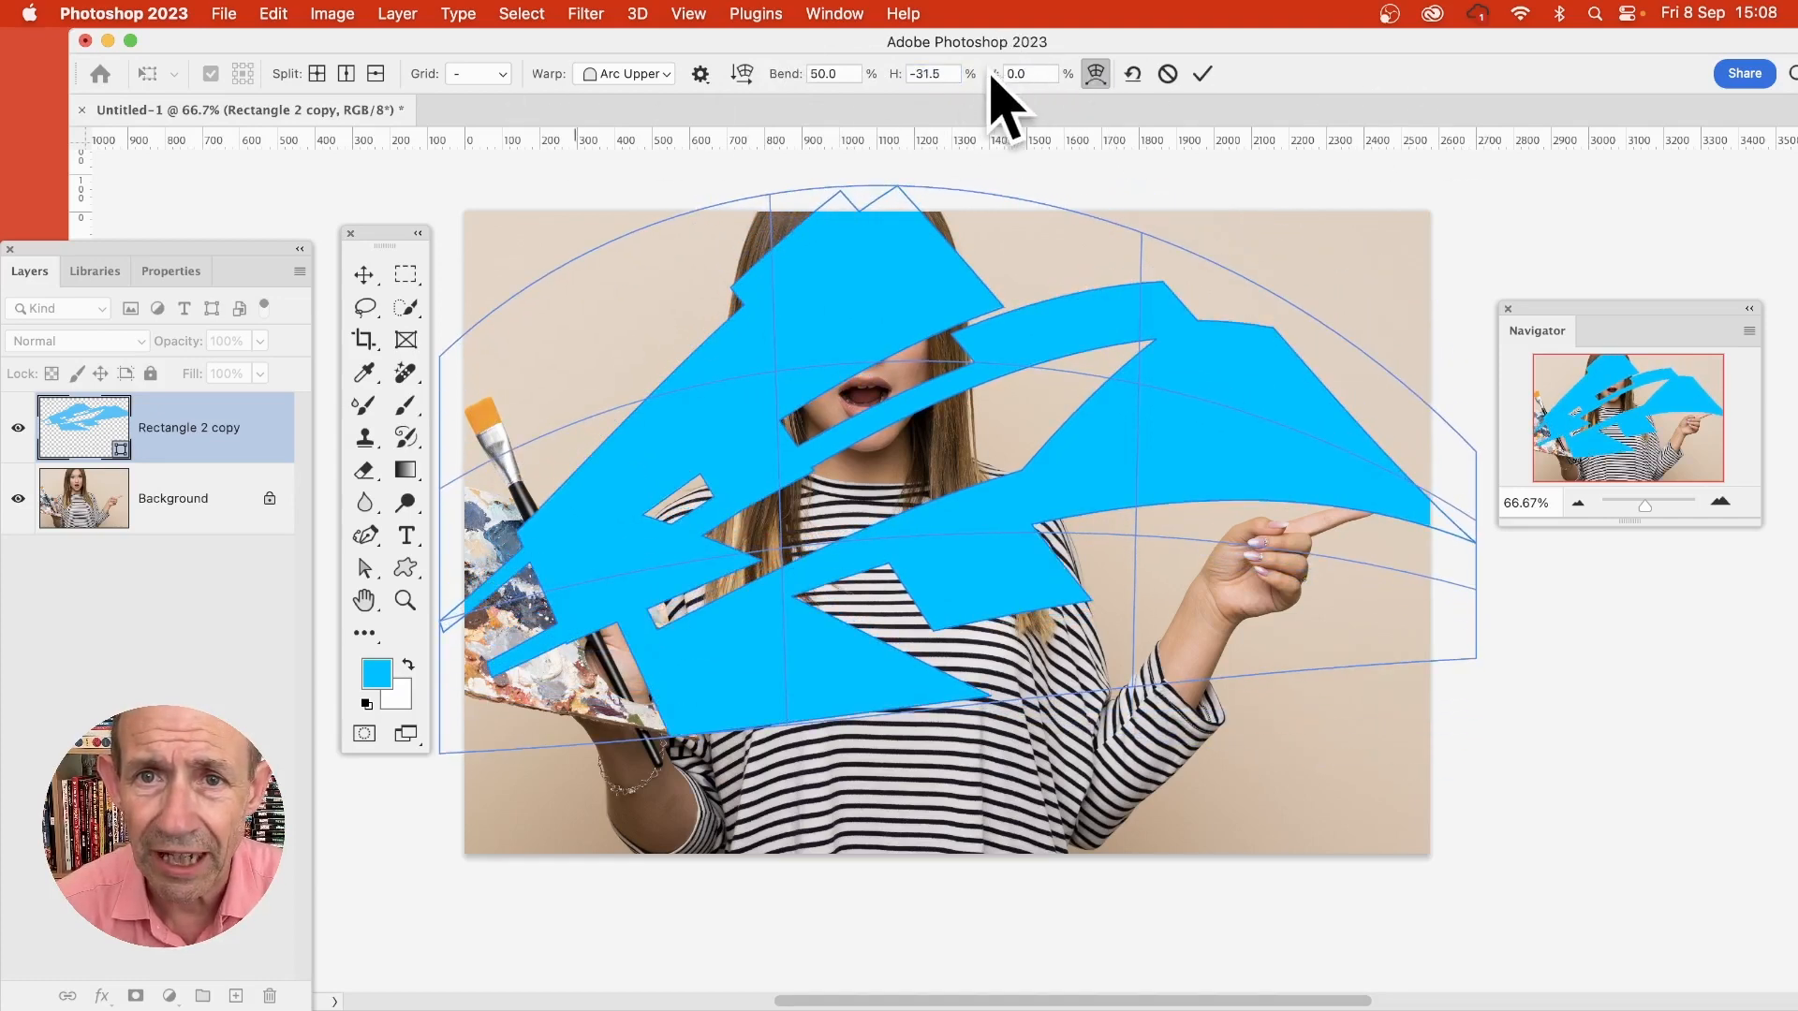
left_click_drag(997, 73, 461, 262)
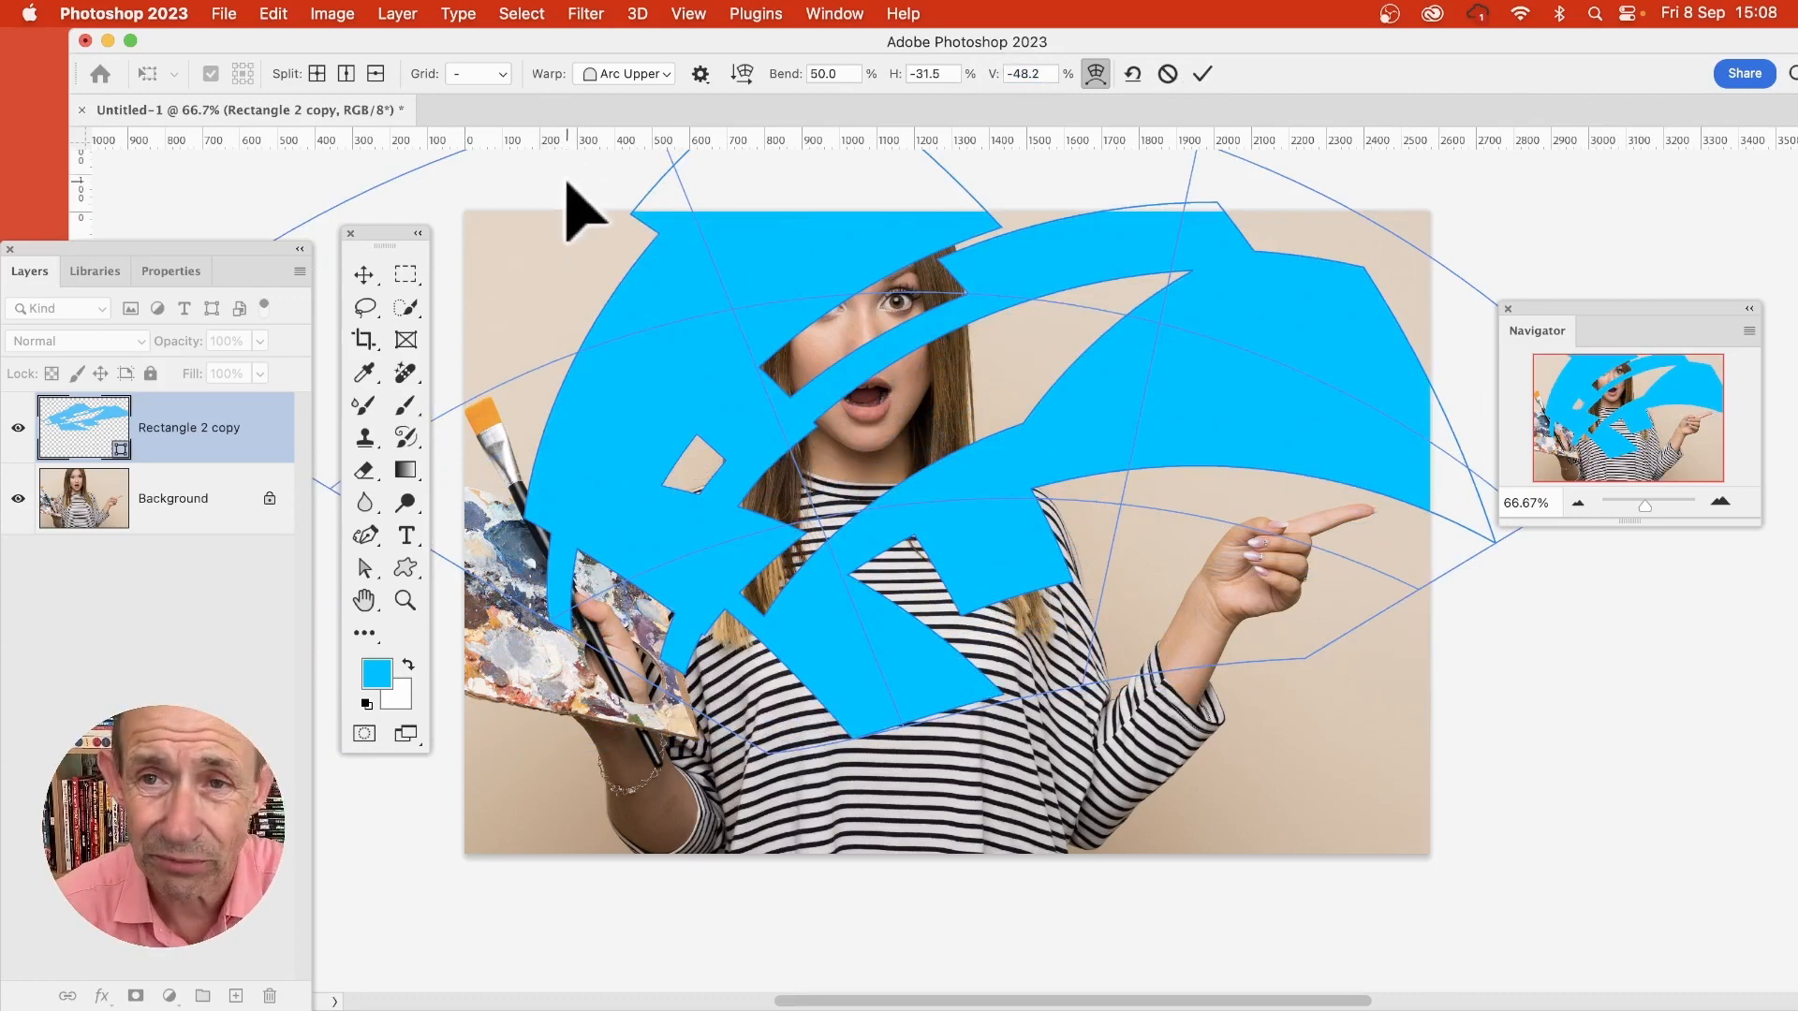
left_click(1203, 74)
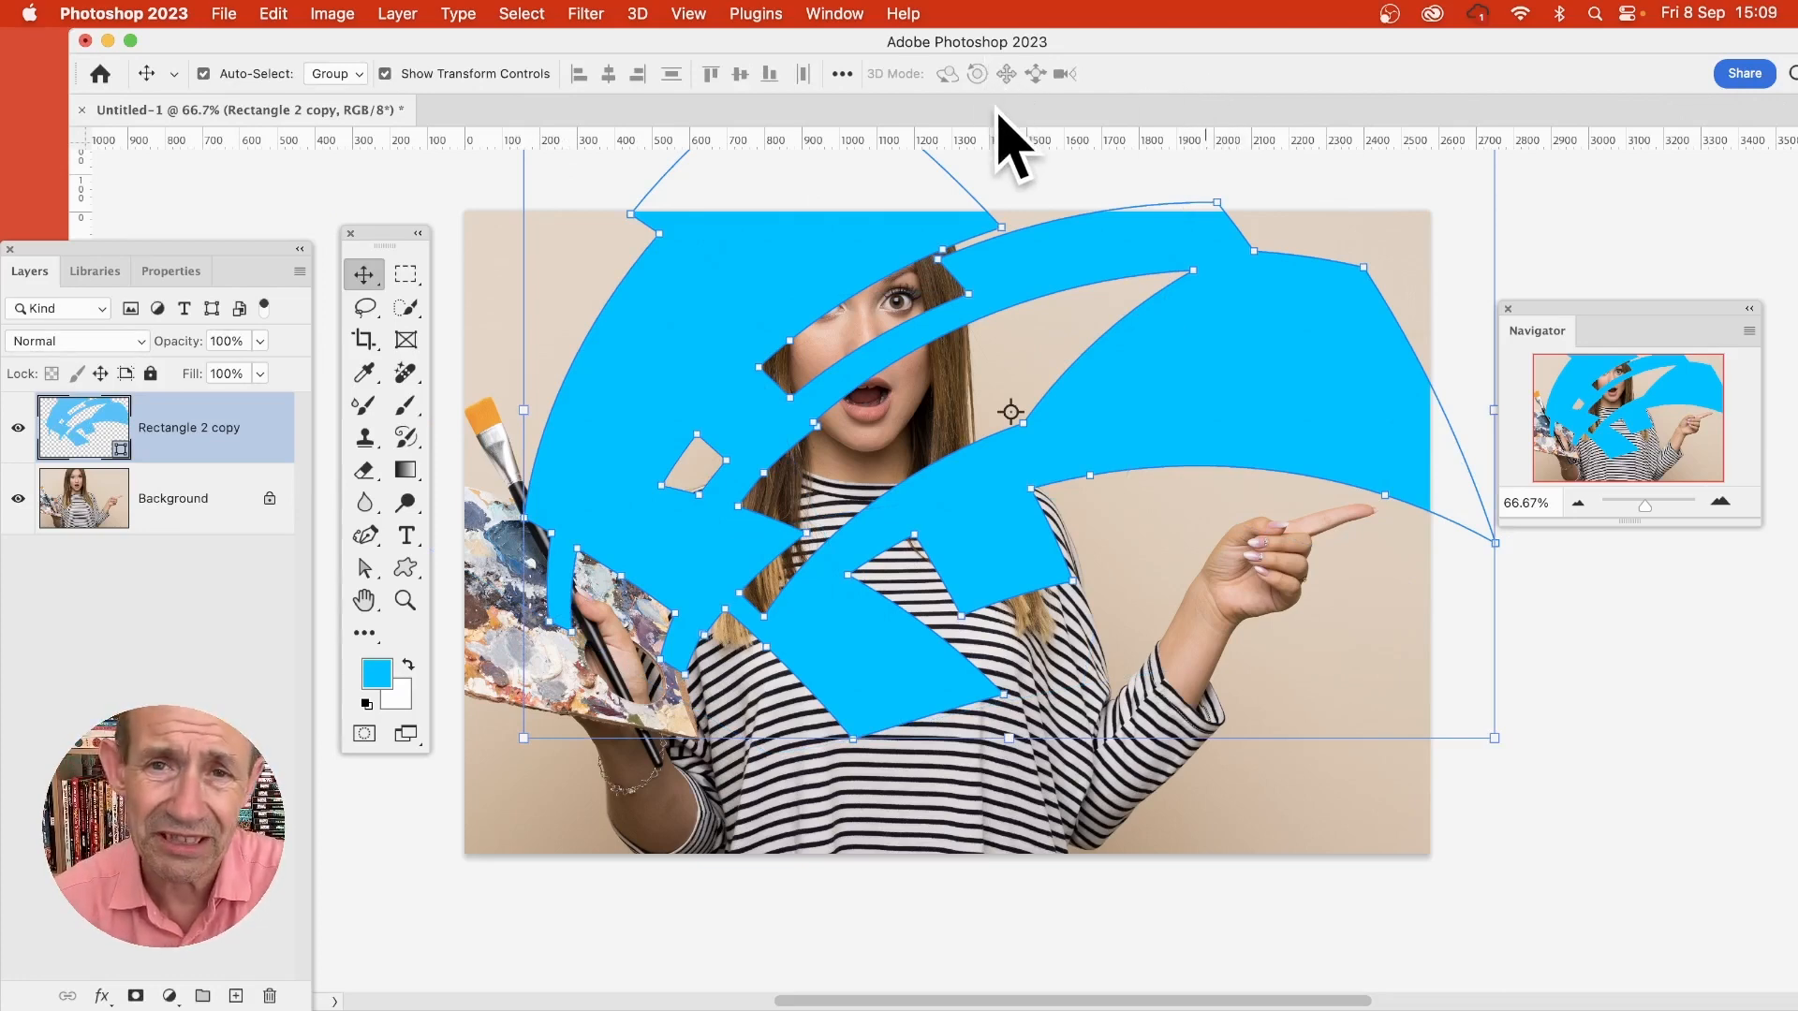
Define the arc-warped blue shape as a custom shape, keeping the suggested name.
left_click(279, 11)
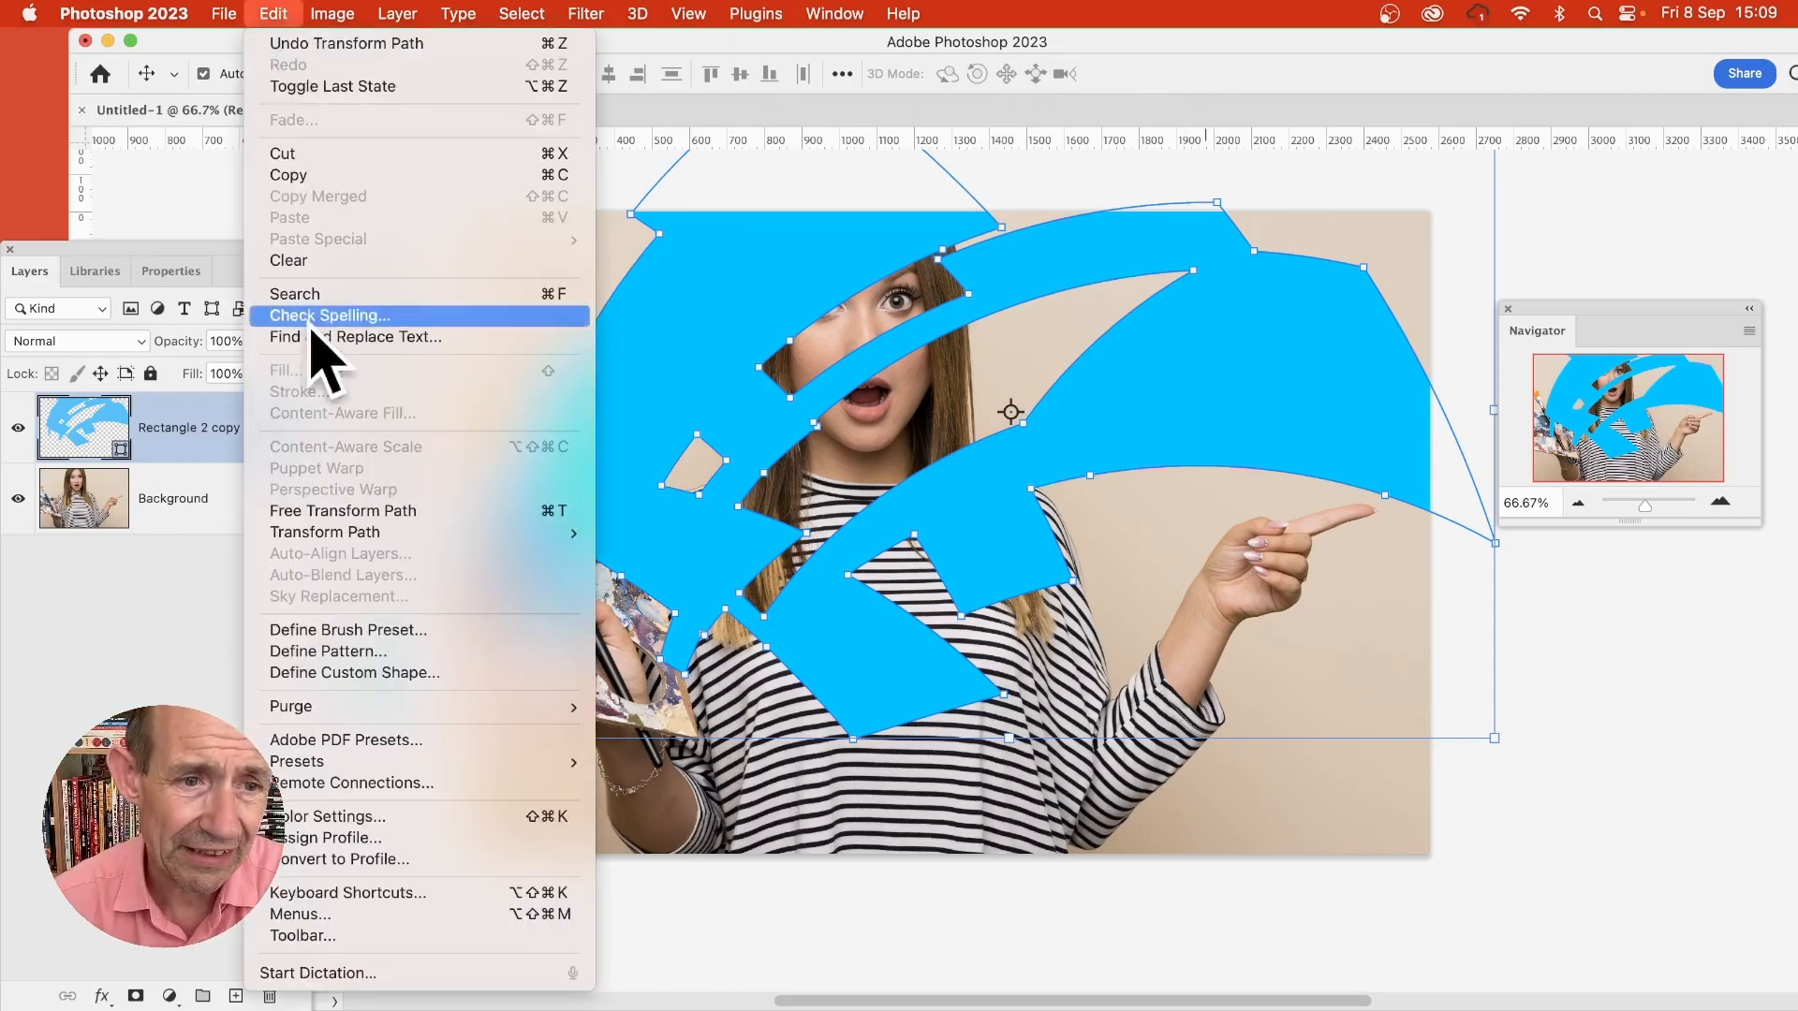
left_click(325, 674)
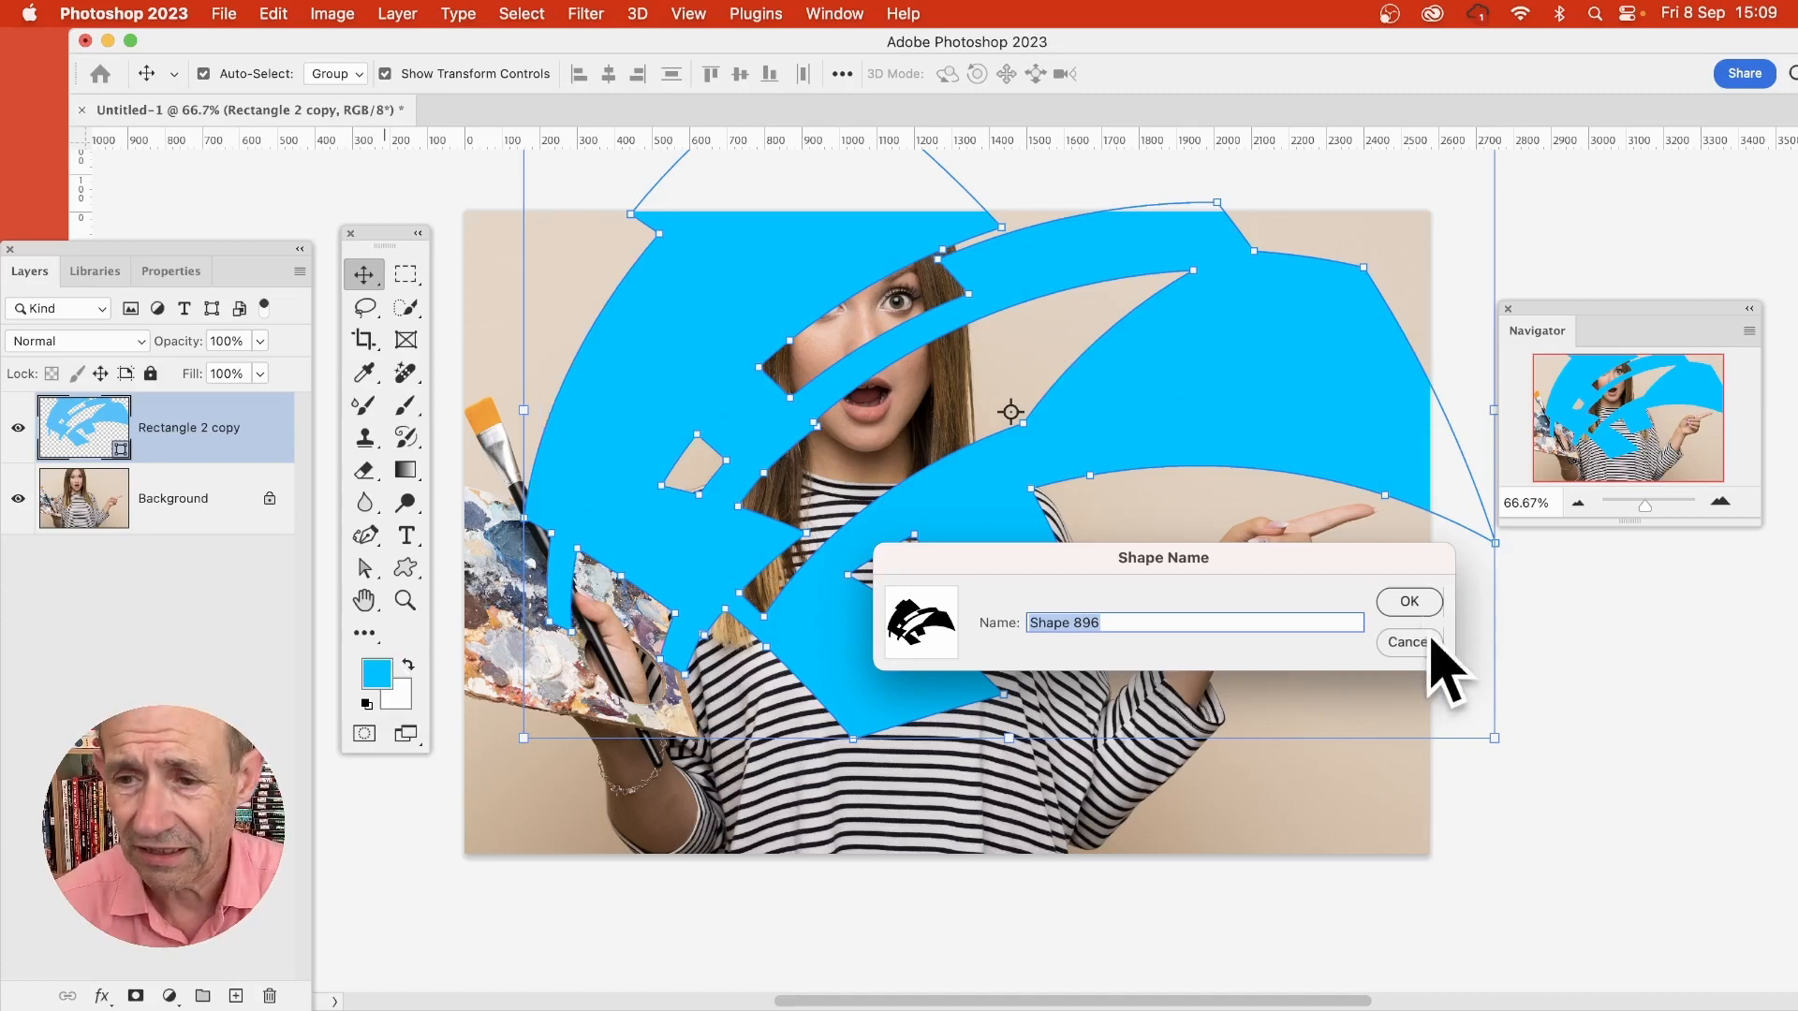
left_click(1410, 604)
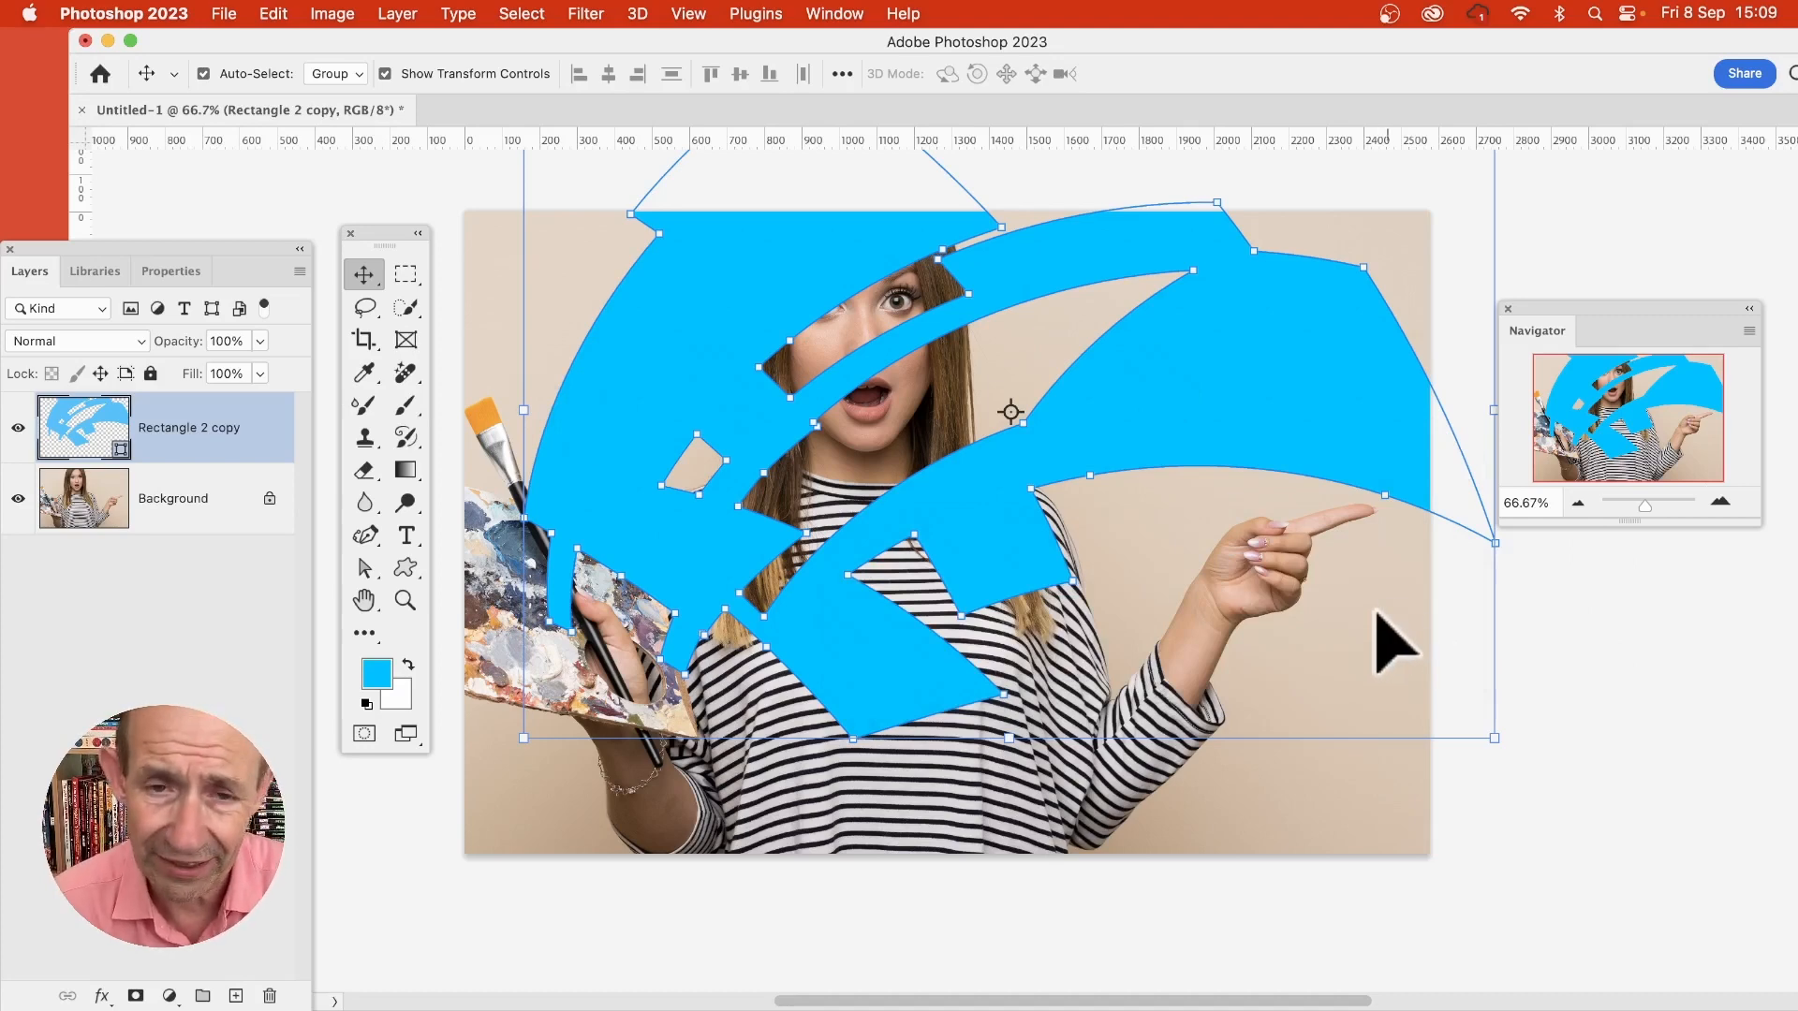
Scale the blue shape to about 72%, rotate it about 54°, and reposition it over the woman's face and torso.
left_click_drag(601, 442, 610, 644)
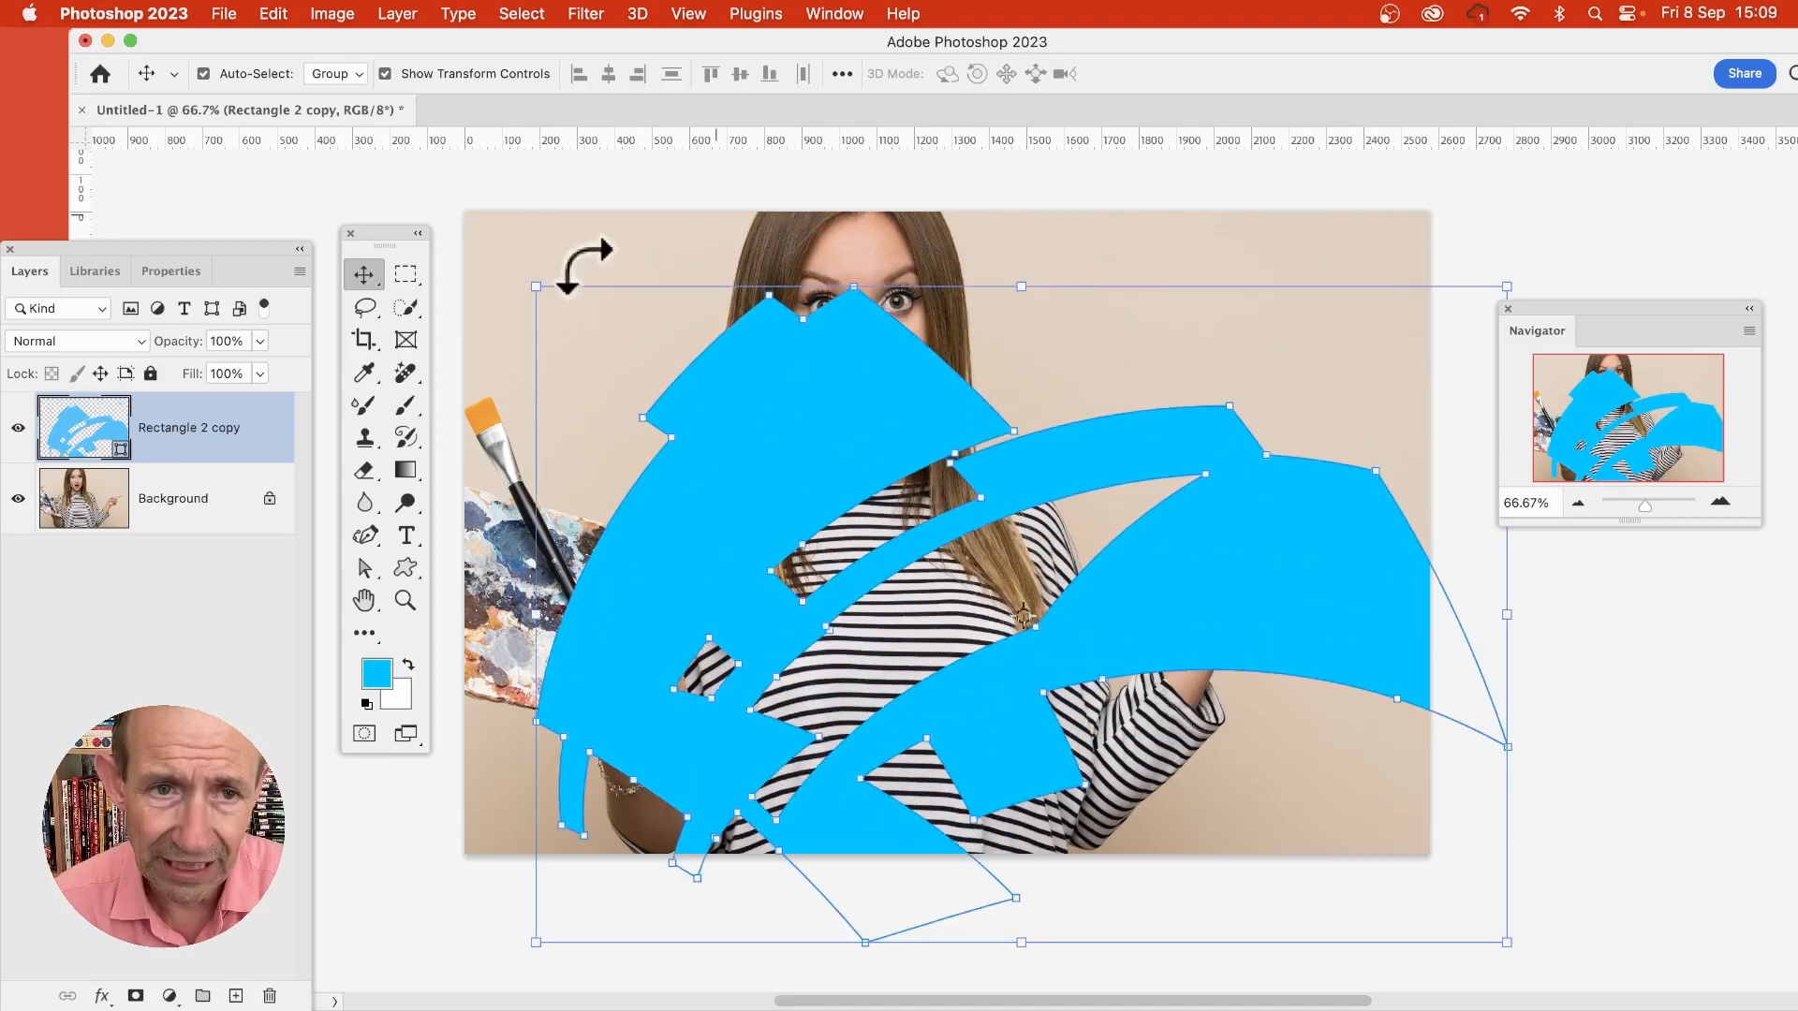
left_click_drag(539, 280, 809, 470)
left_click_drag(1077, 651, 851, 455)
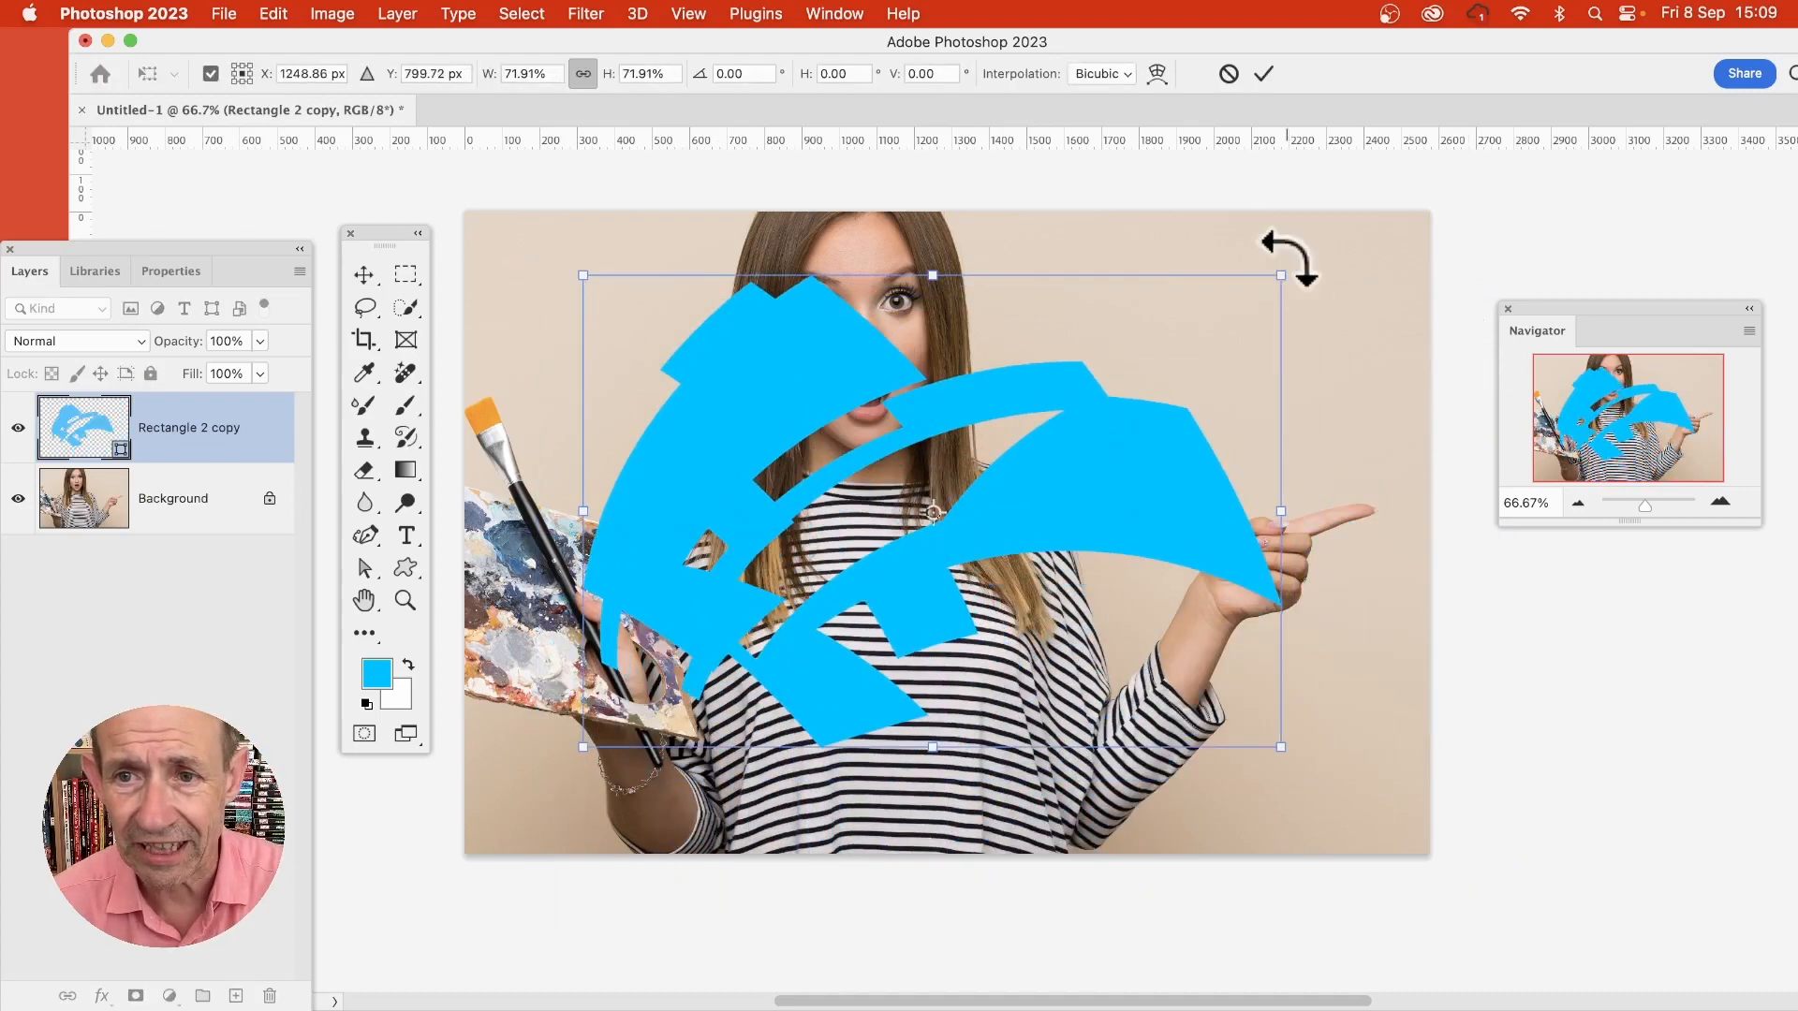
left_click_drag(1297, 262, 1373, 662)
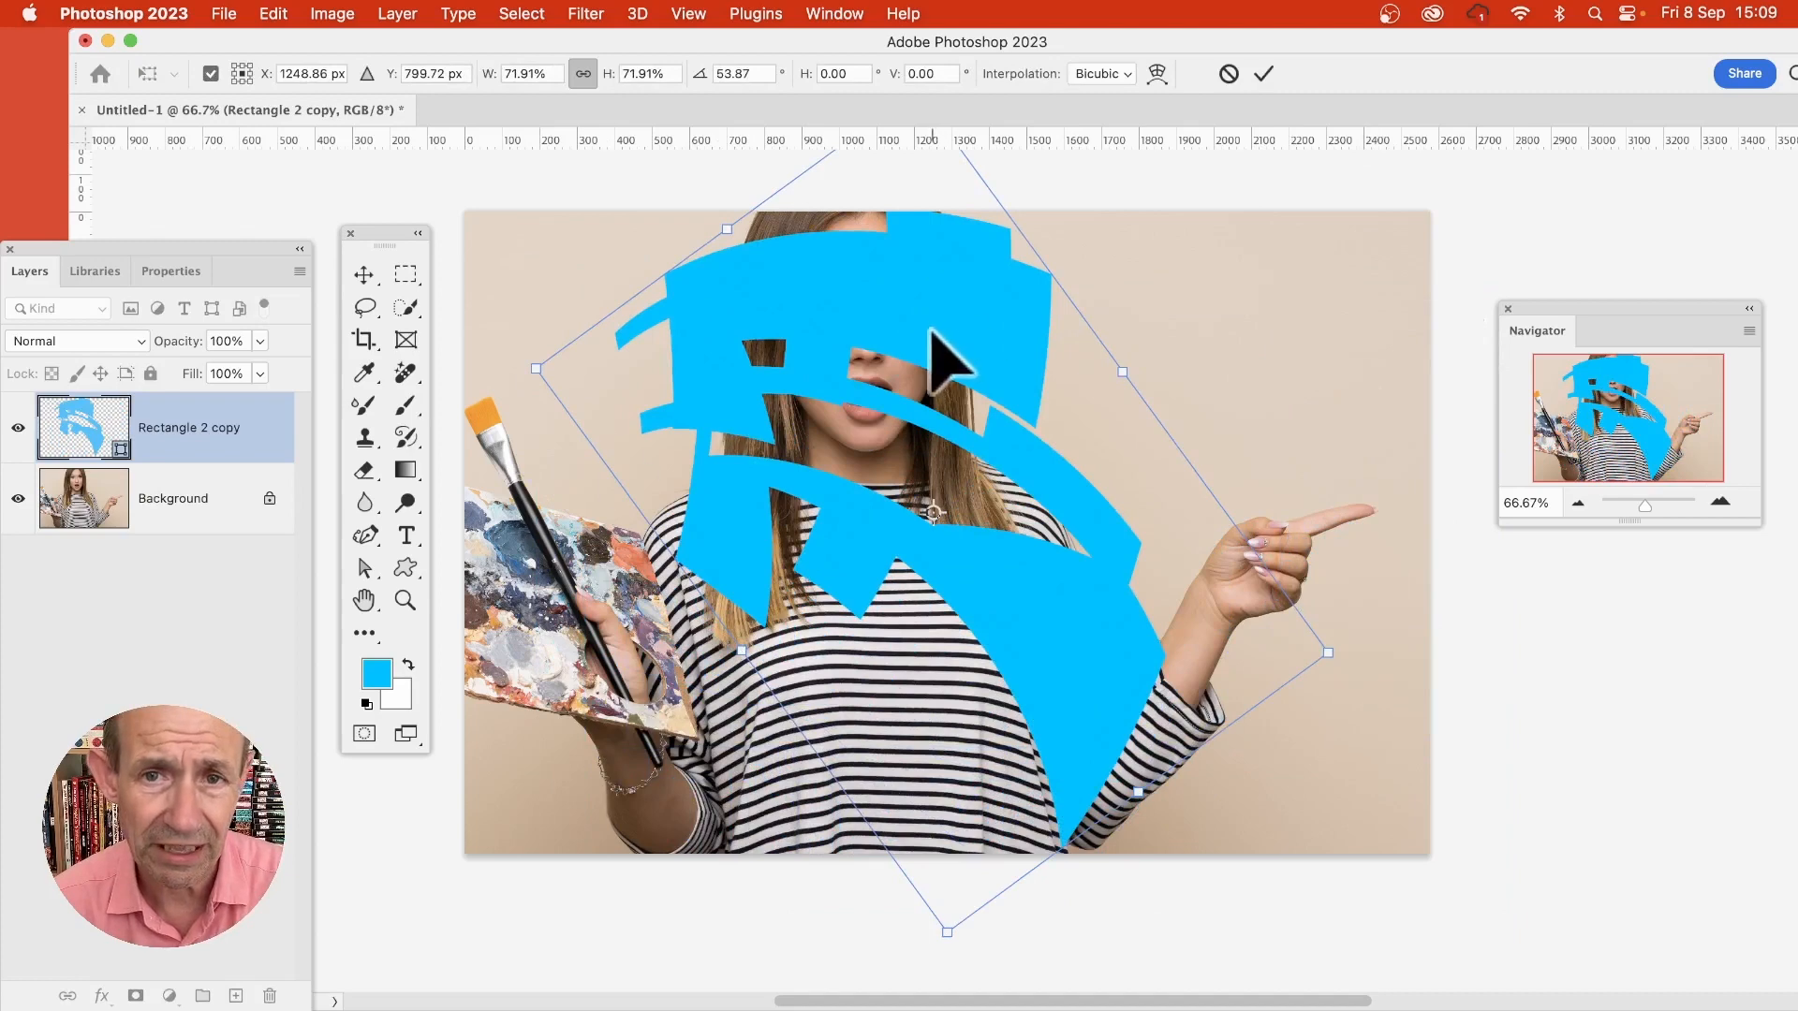
left_click_drag(951, 362, 891, 329)
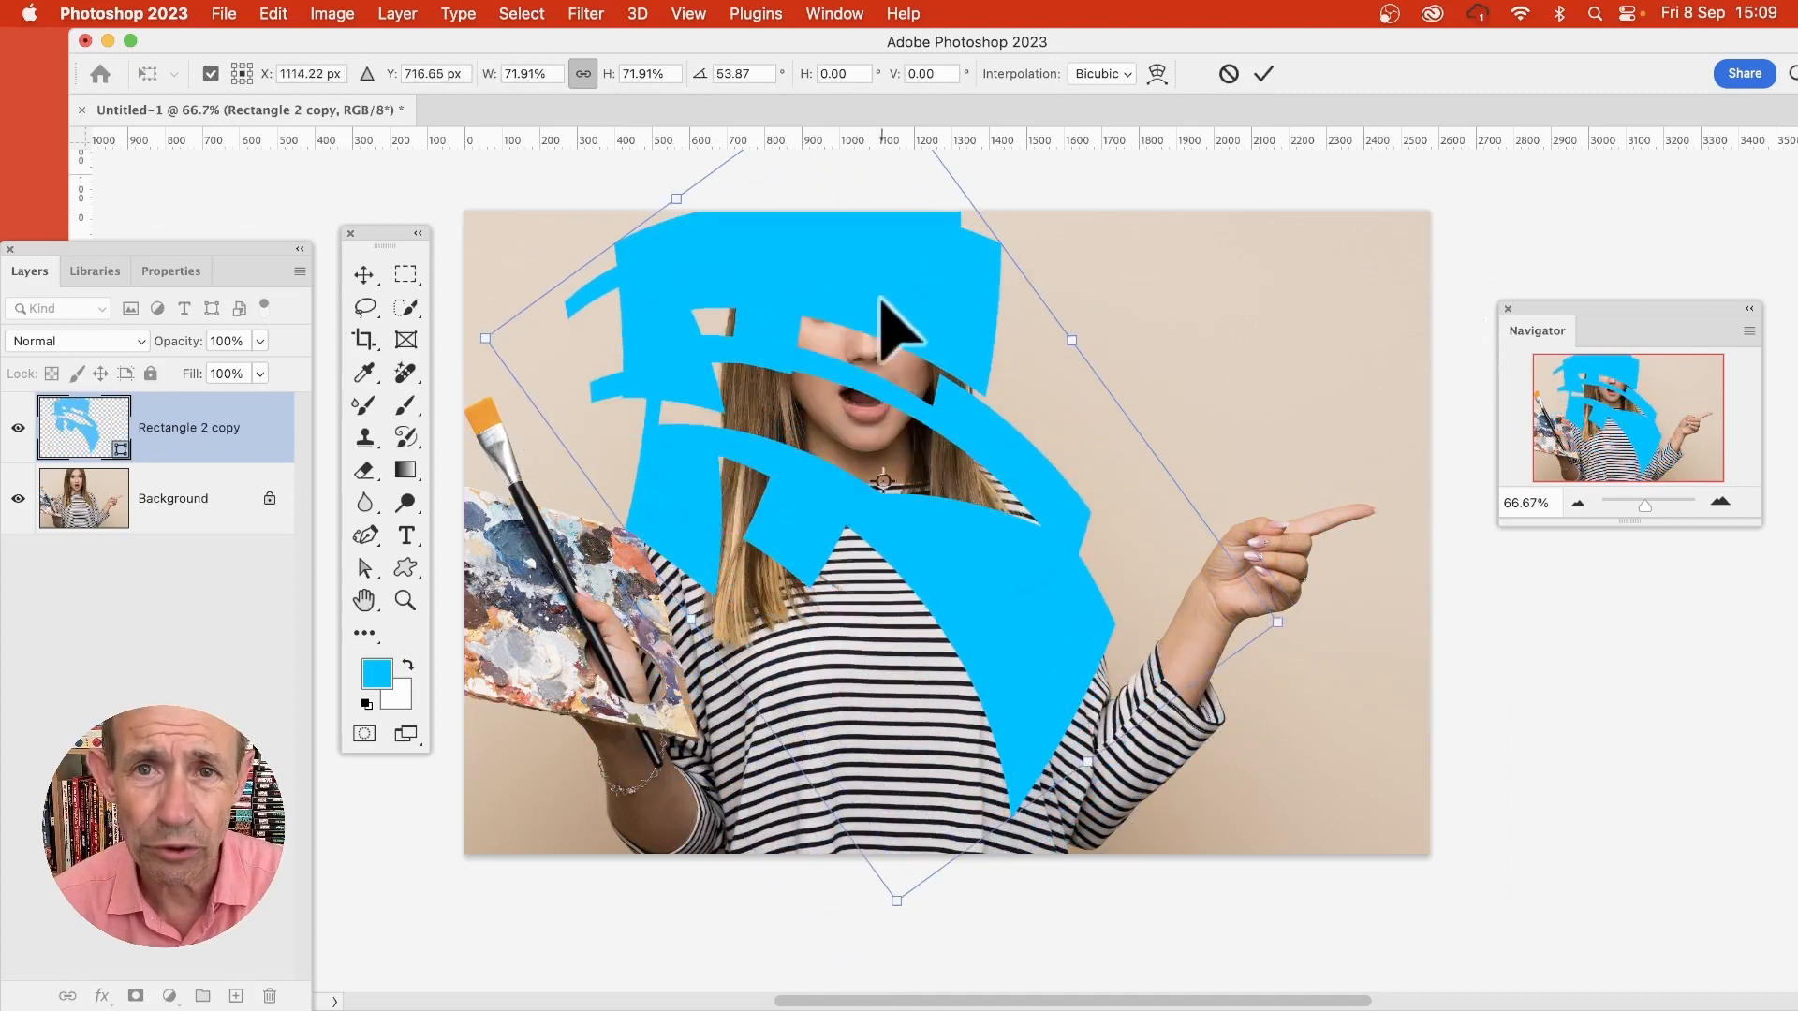
left_click(1266, 75)
Define the rotated, smaller version of the blue shape as another custom shape under the suggested name.
left_click(277, 13)
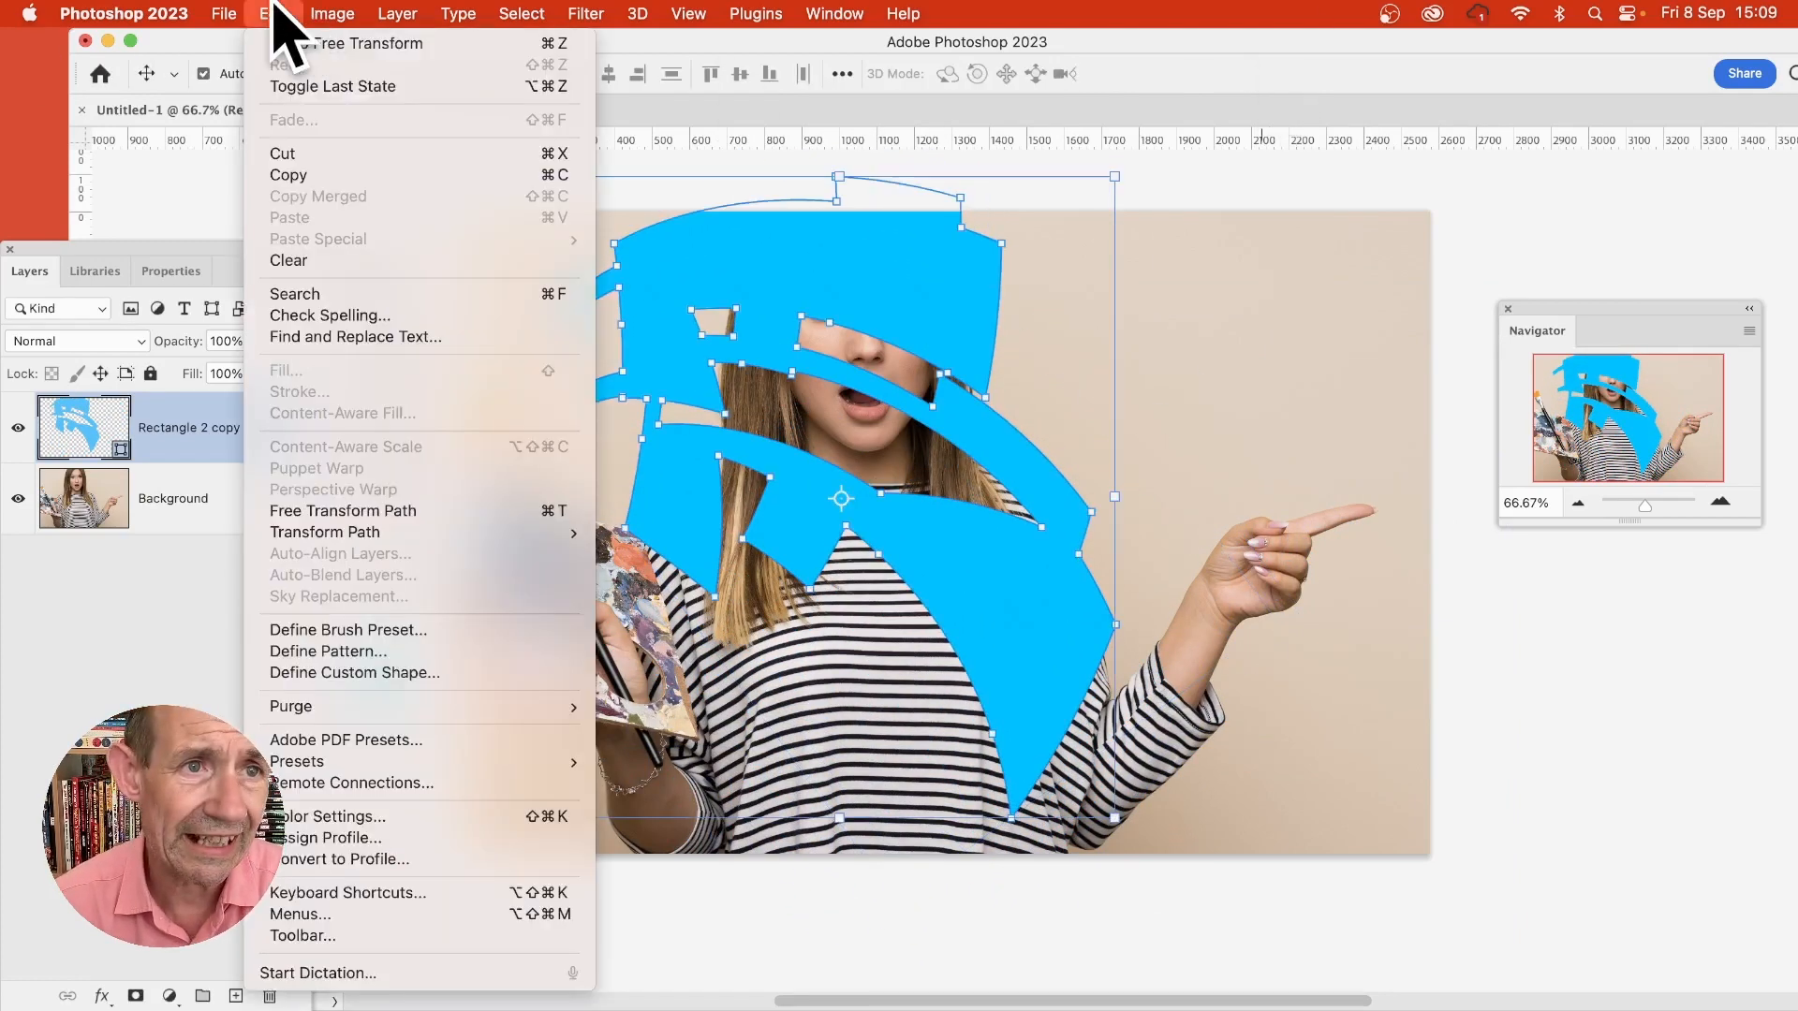
left_click(354, 672)
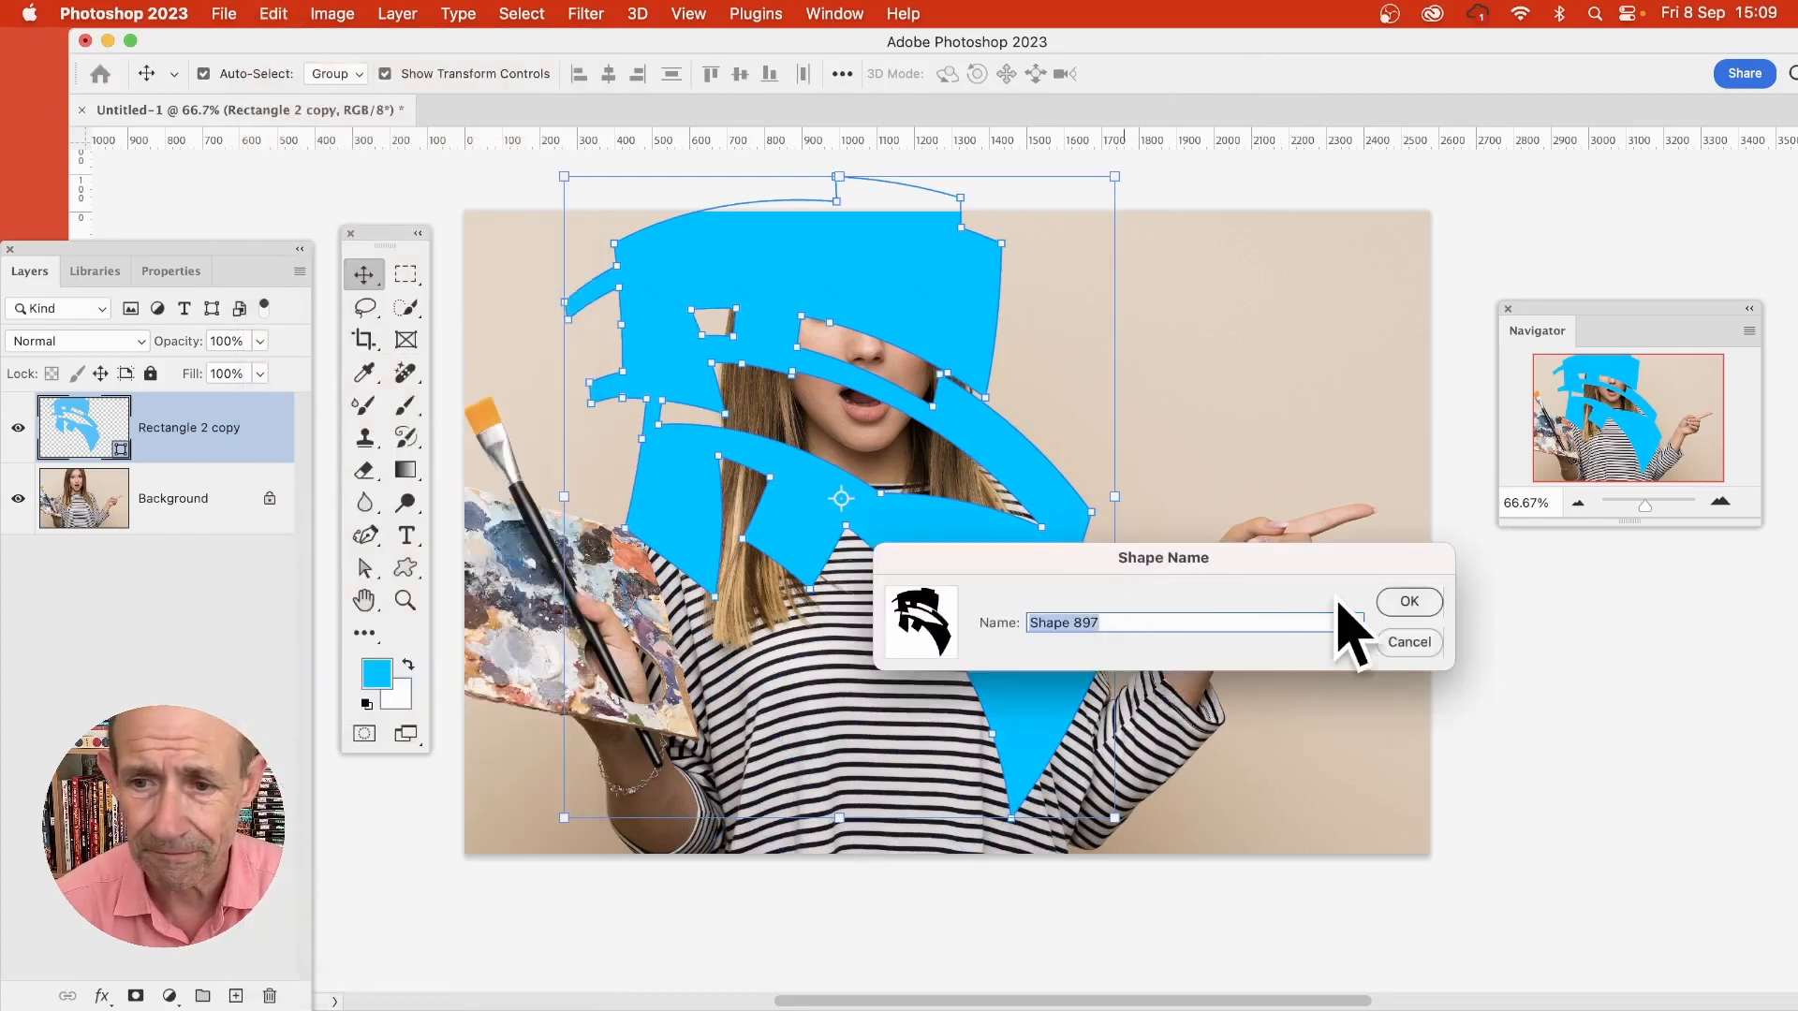
left_click(1411, 602)
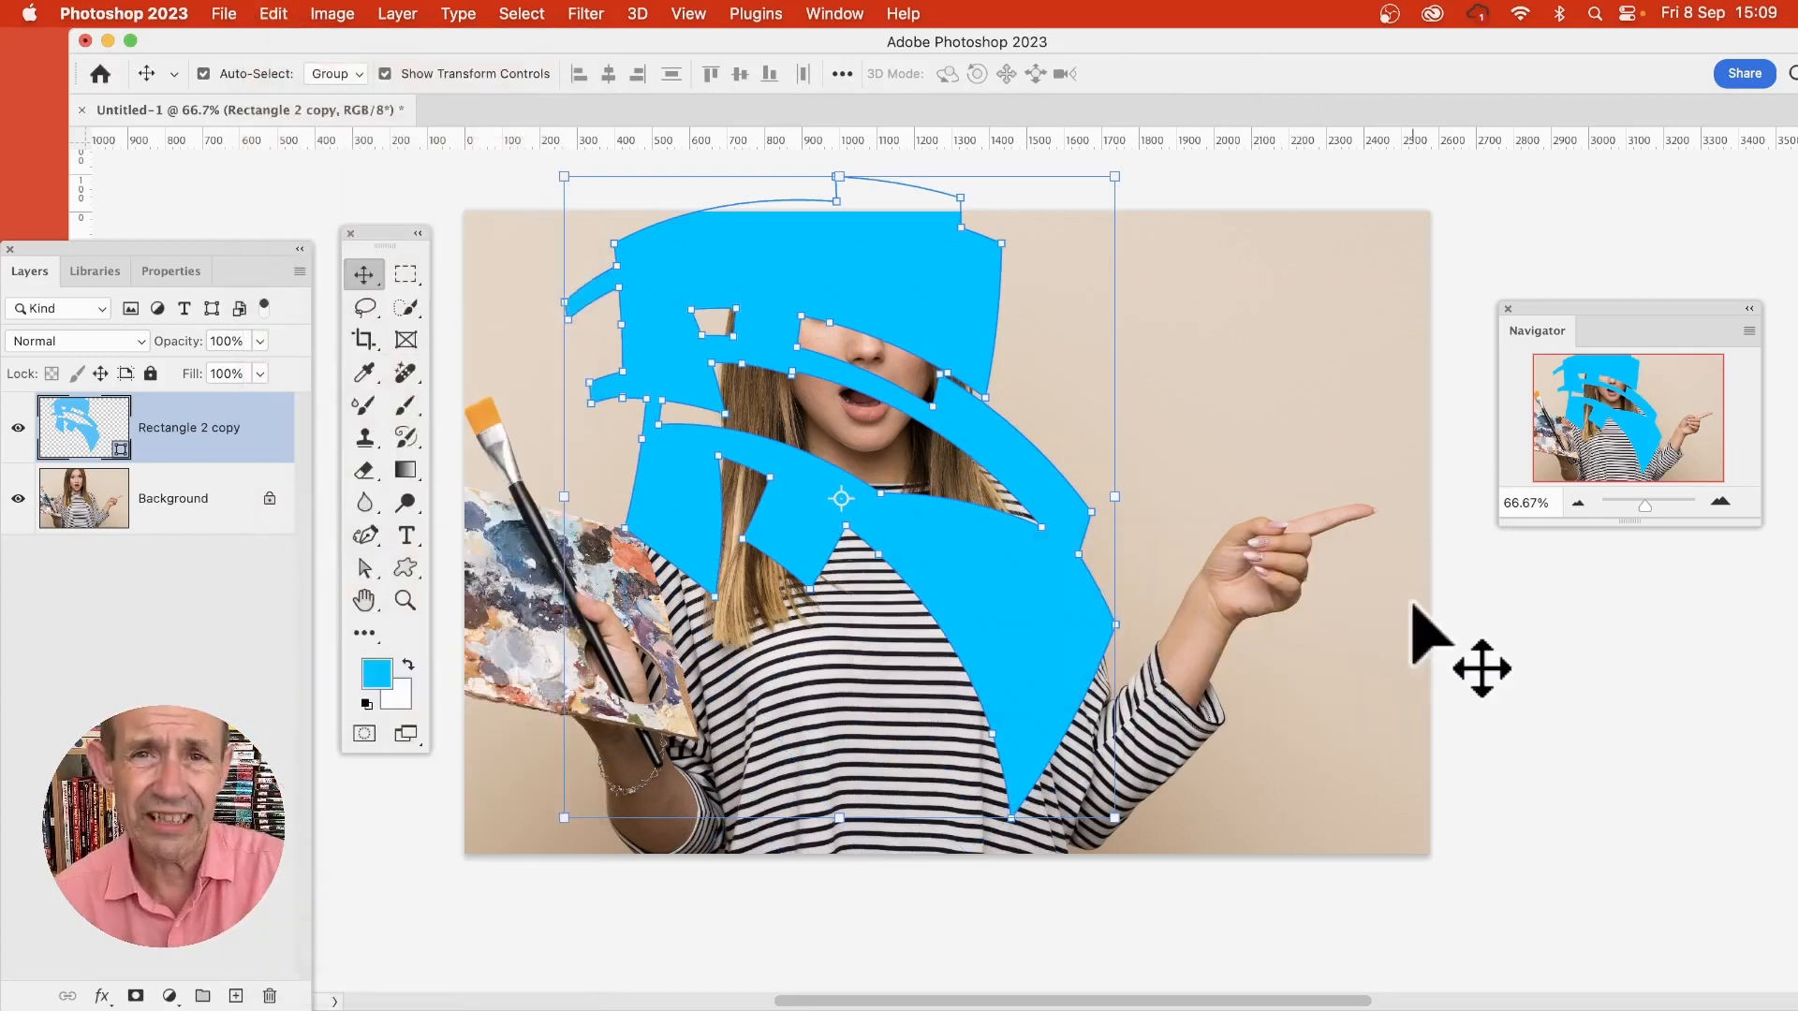